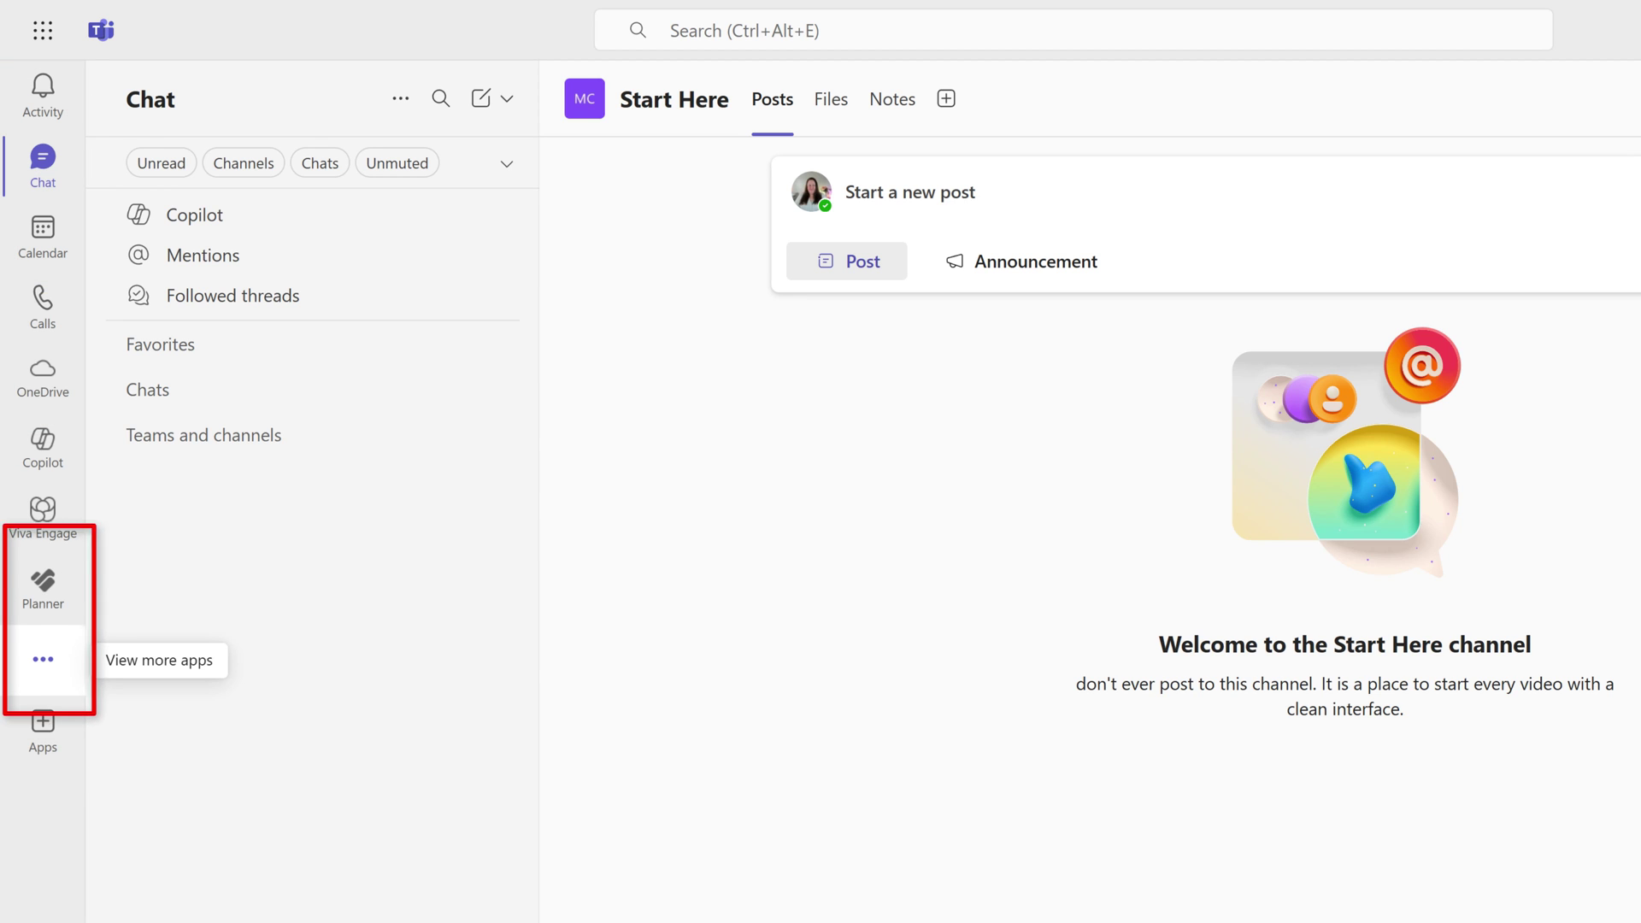
- Find the Approvals app among the available apps and pin it to the app bar
left_click(50, 665)
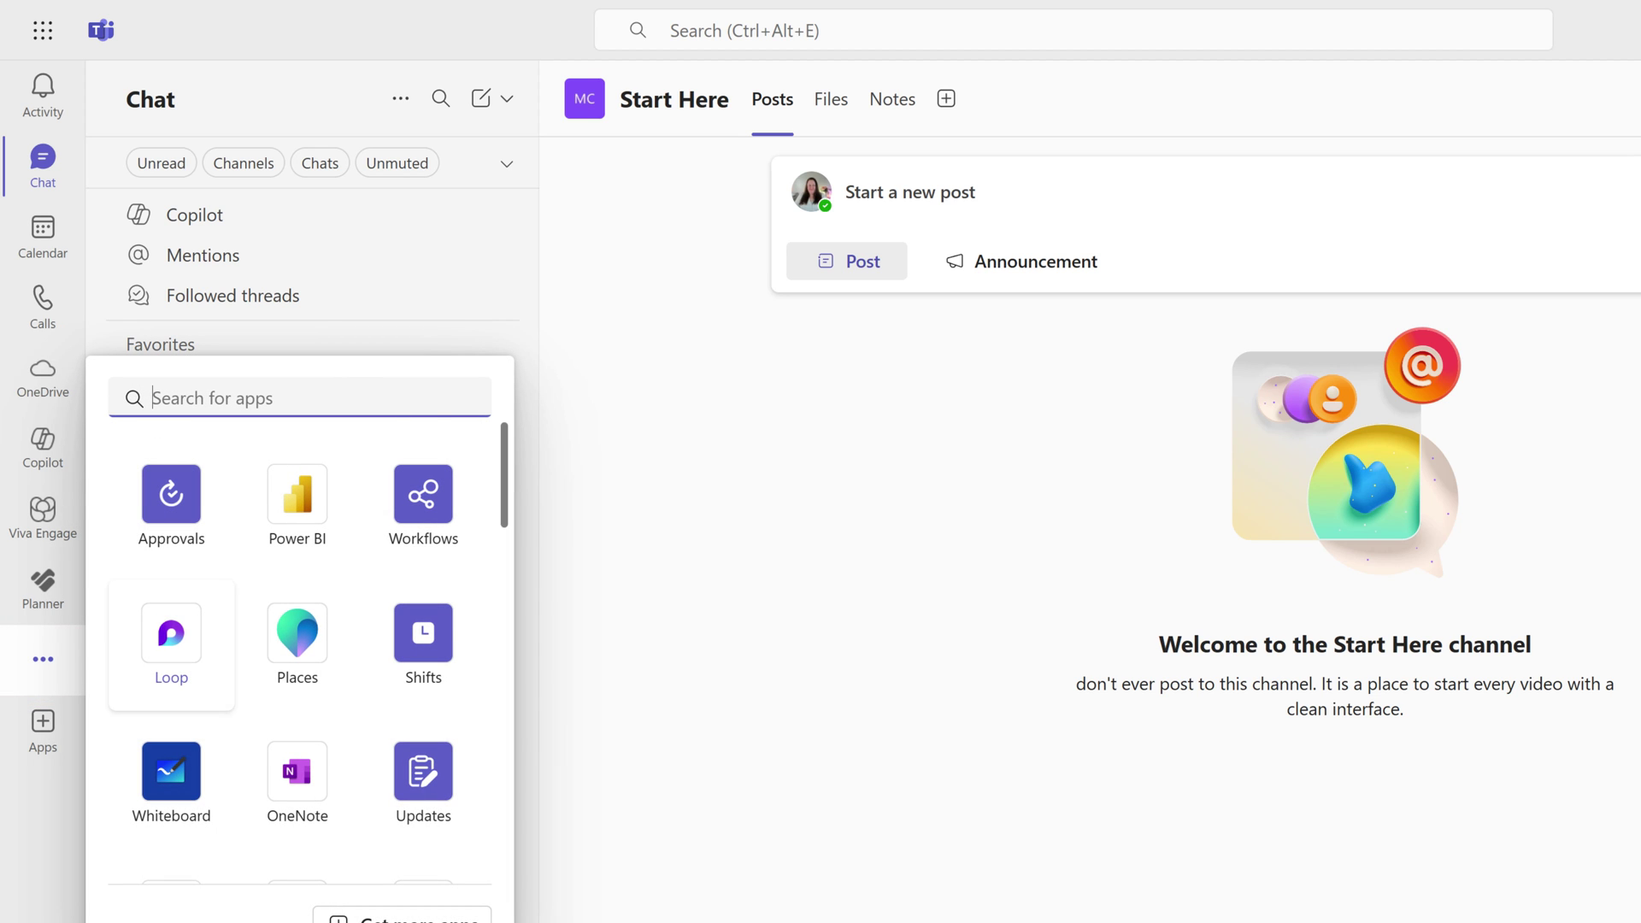
key("Down")
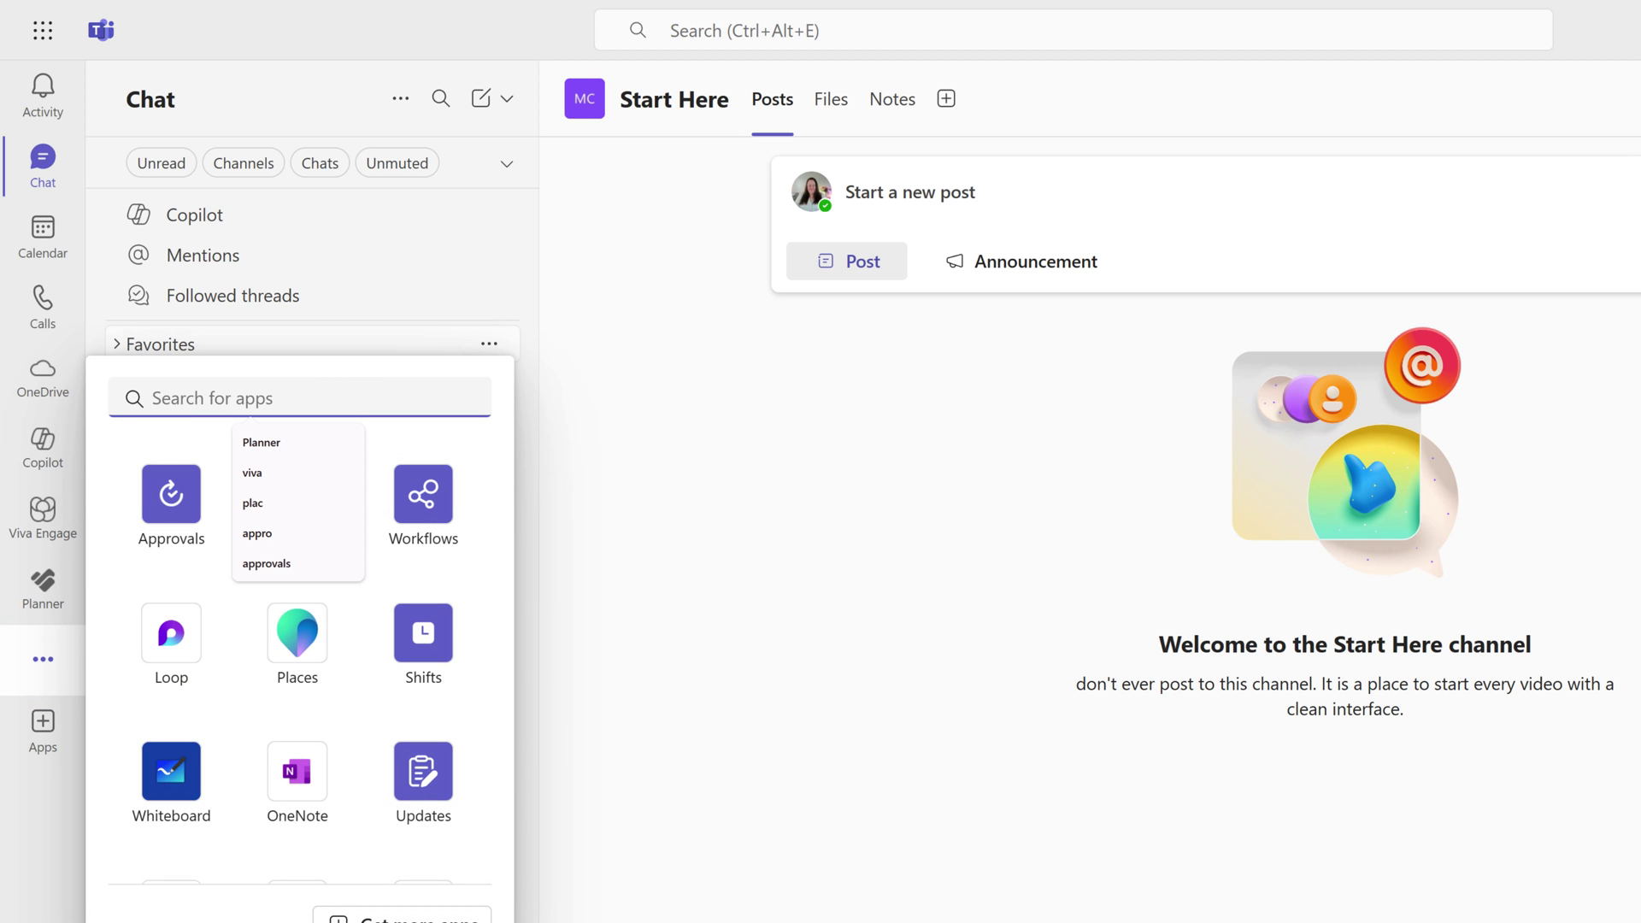
type("approvals")
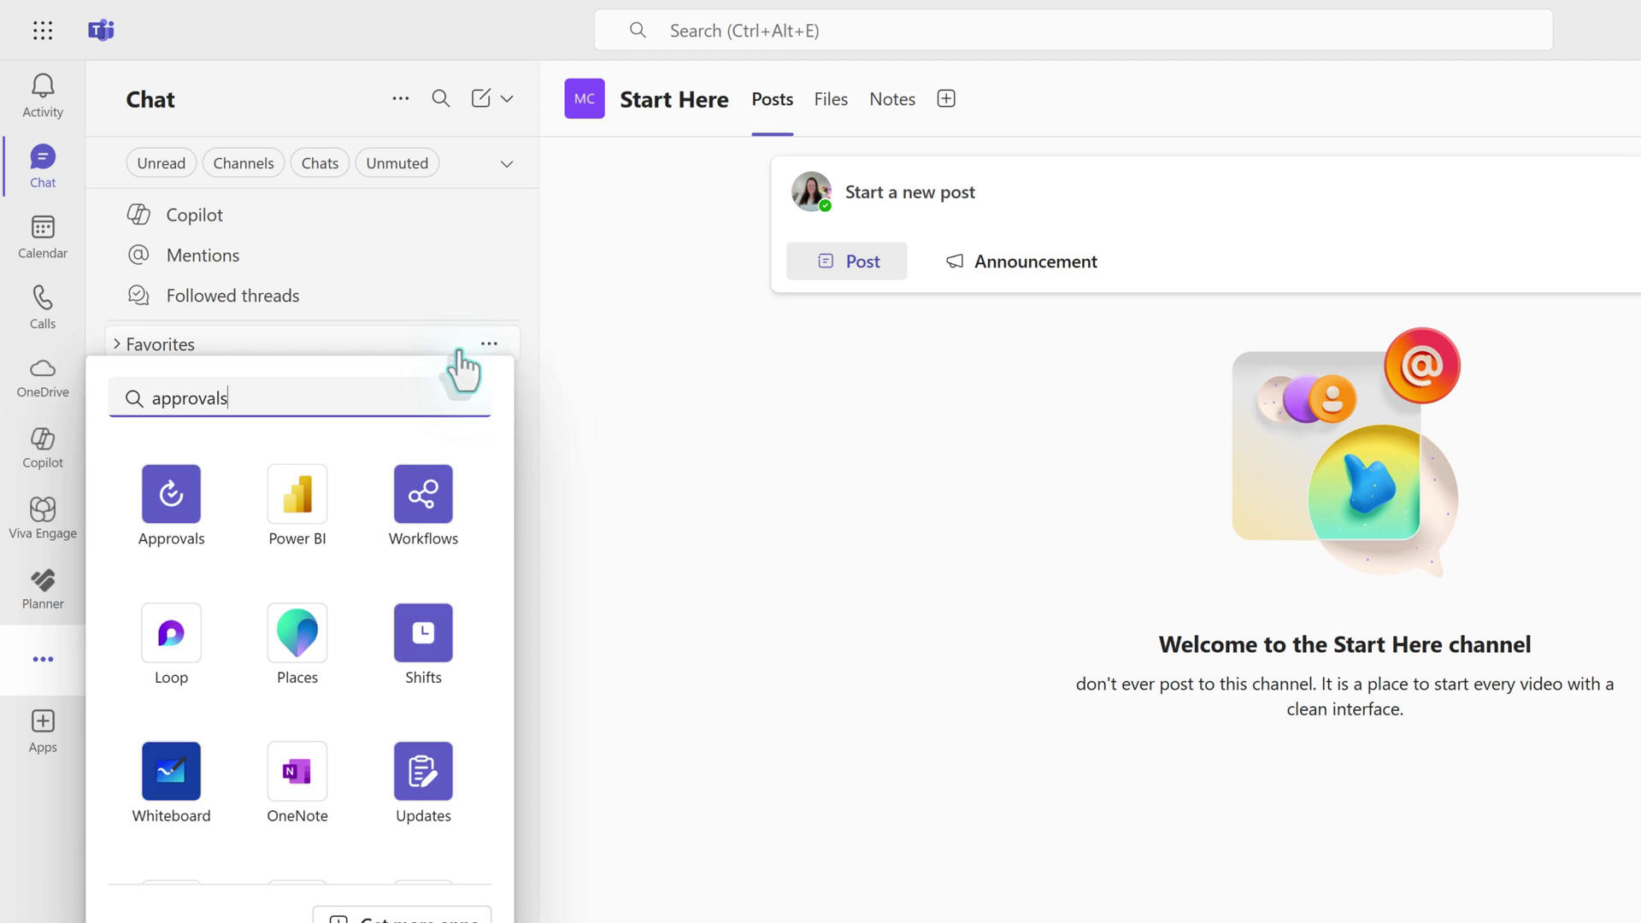
left_click(199, 535)
right_click(198, 526)
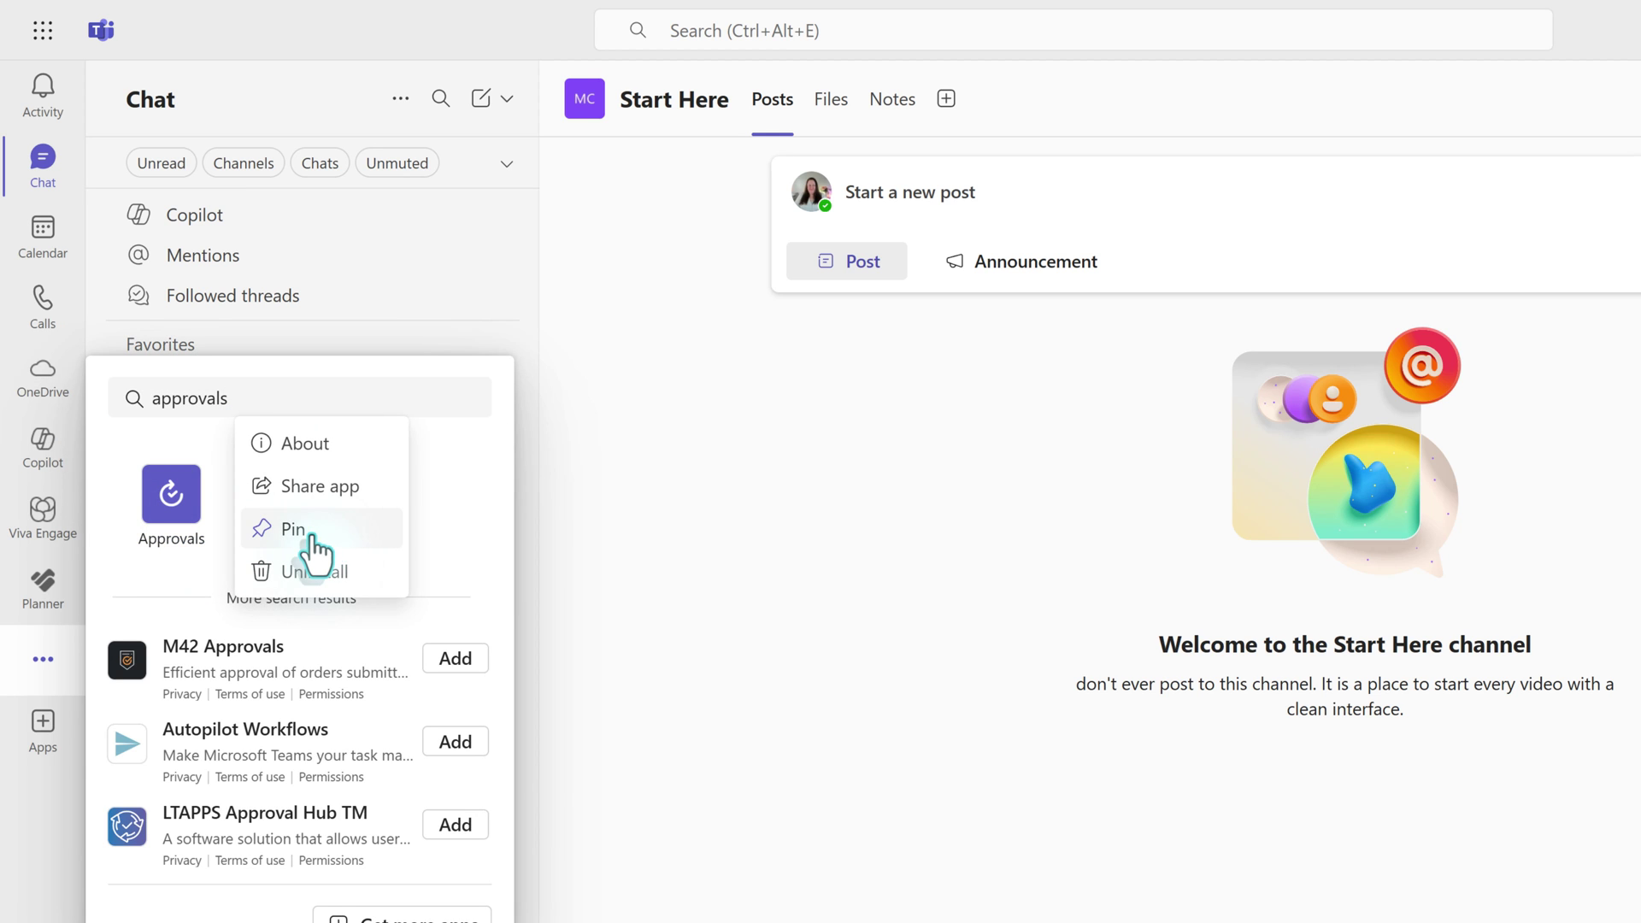
left_click(314, 531)
left_click(724, 538)
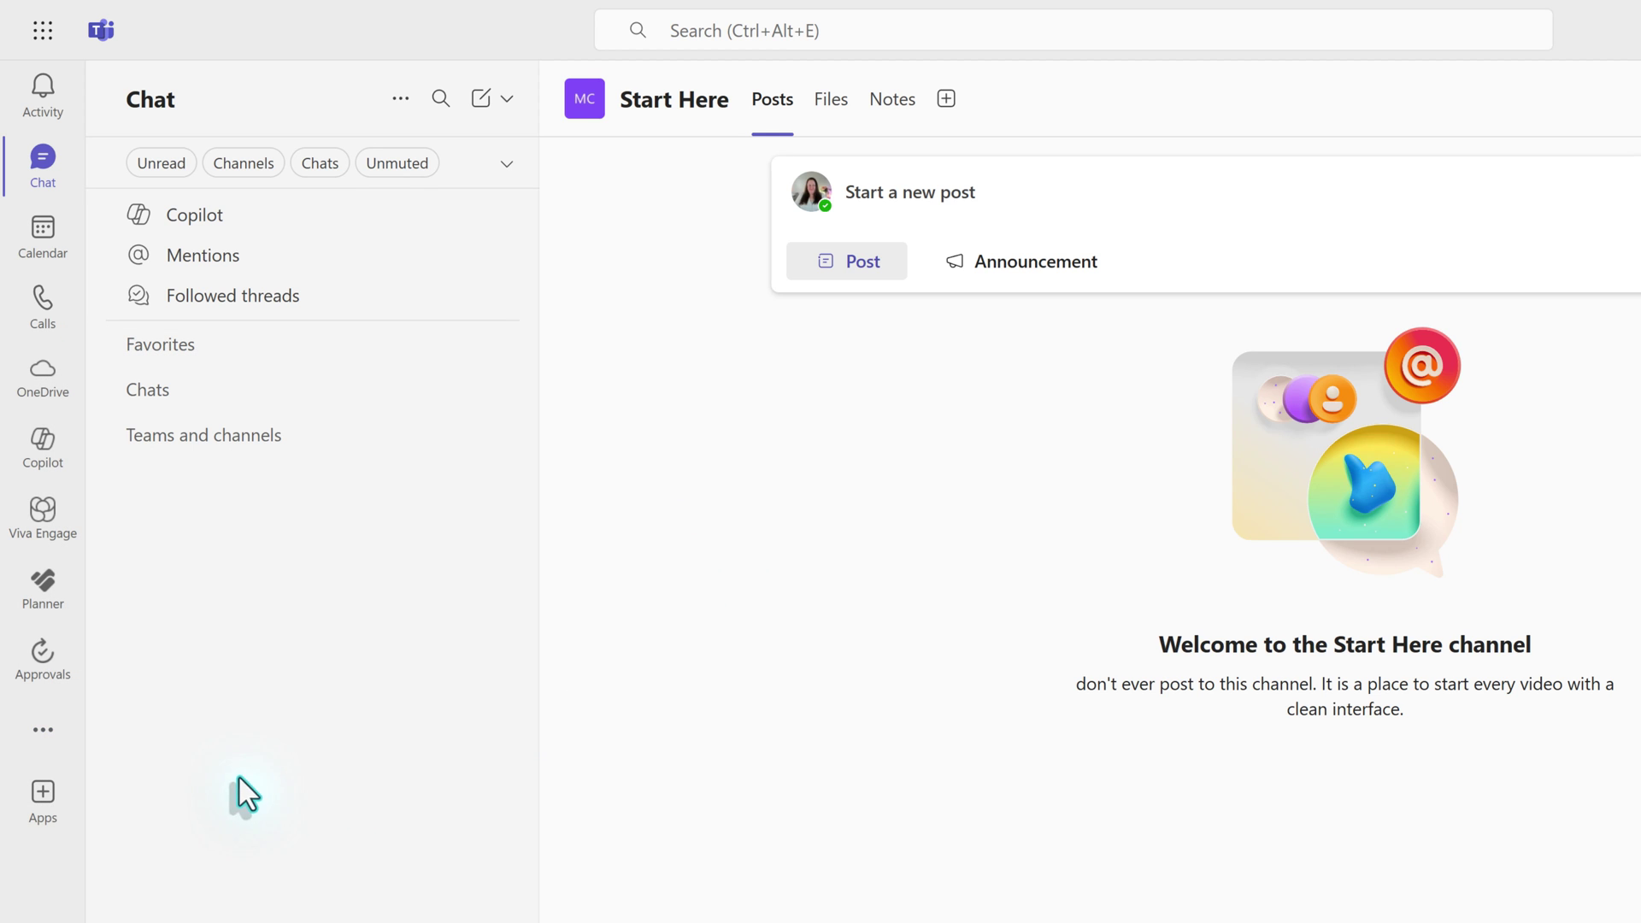
- Open the Approvals app and show the sent approval requests
left_click(15, 679)
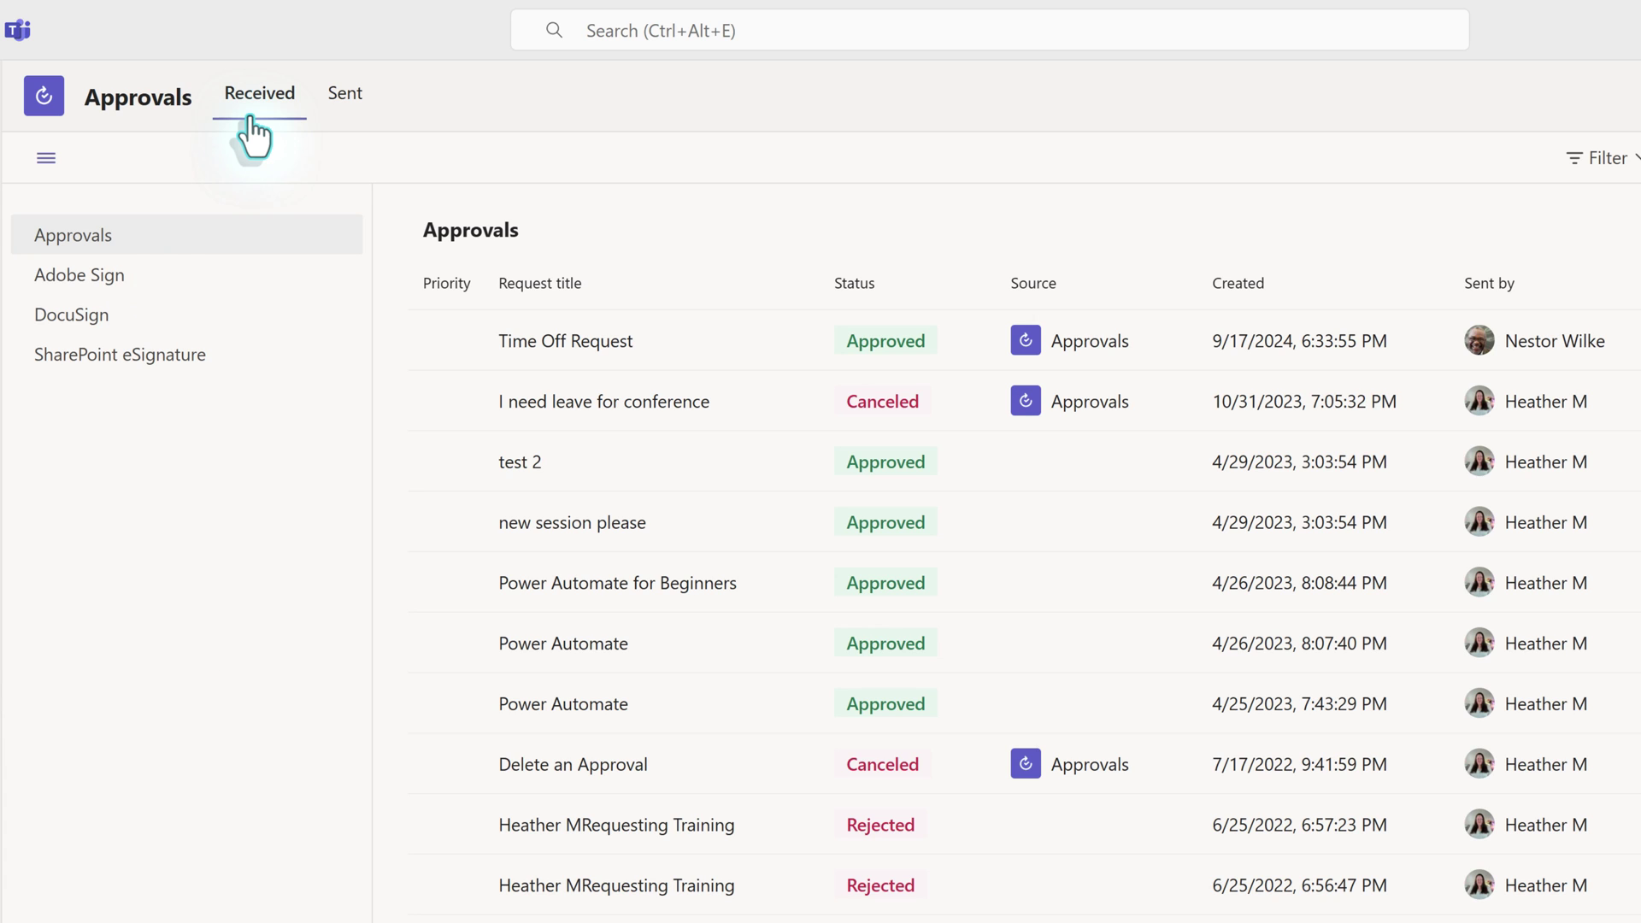
left_click(346, 101)
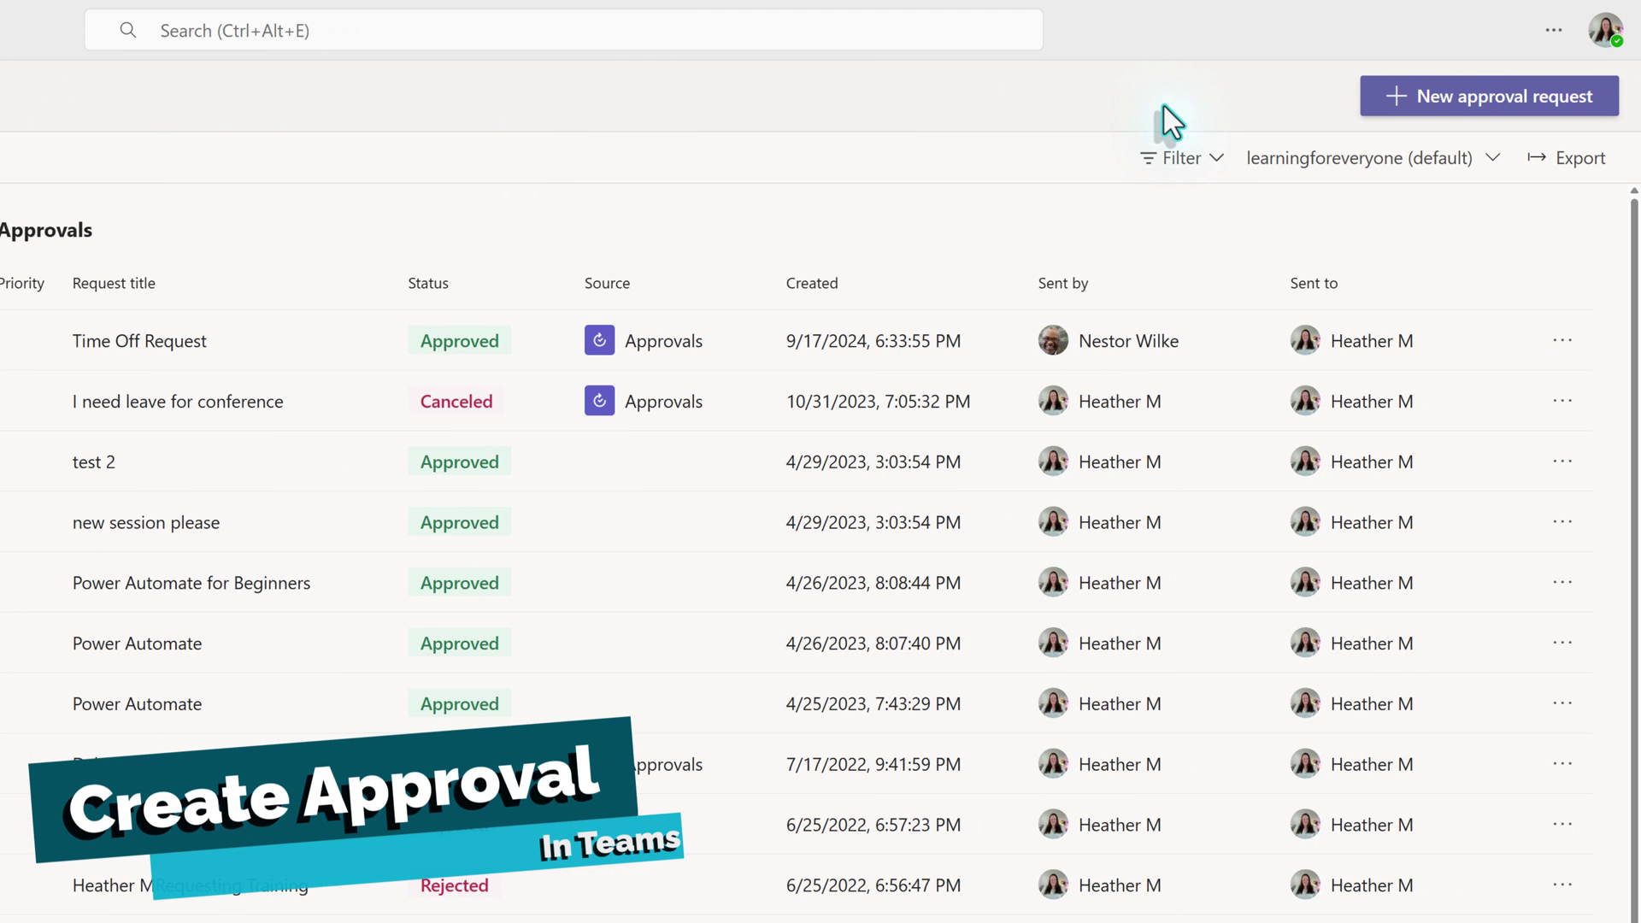
- Create a basic approval request named "Operation Red Wagon - Project Brief"
left_click(1529, 105)
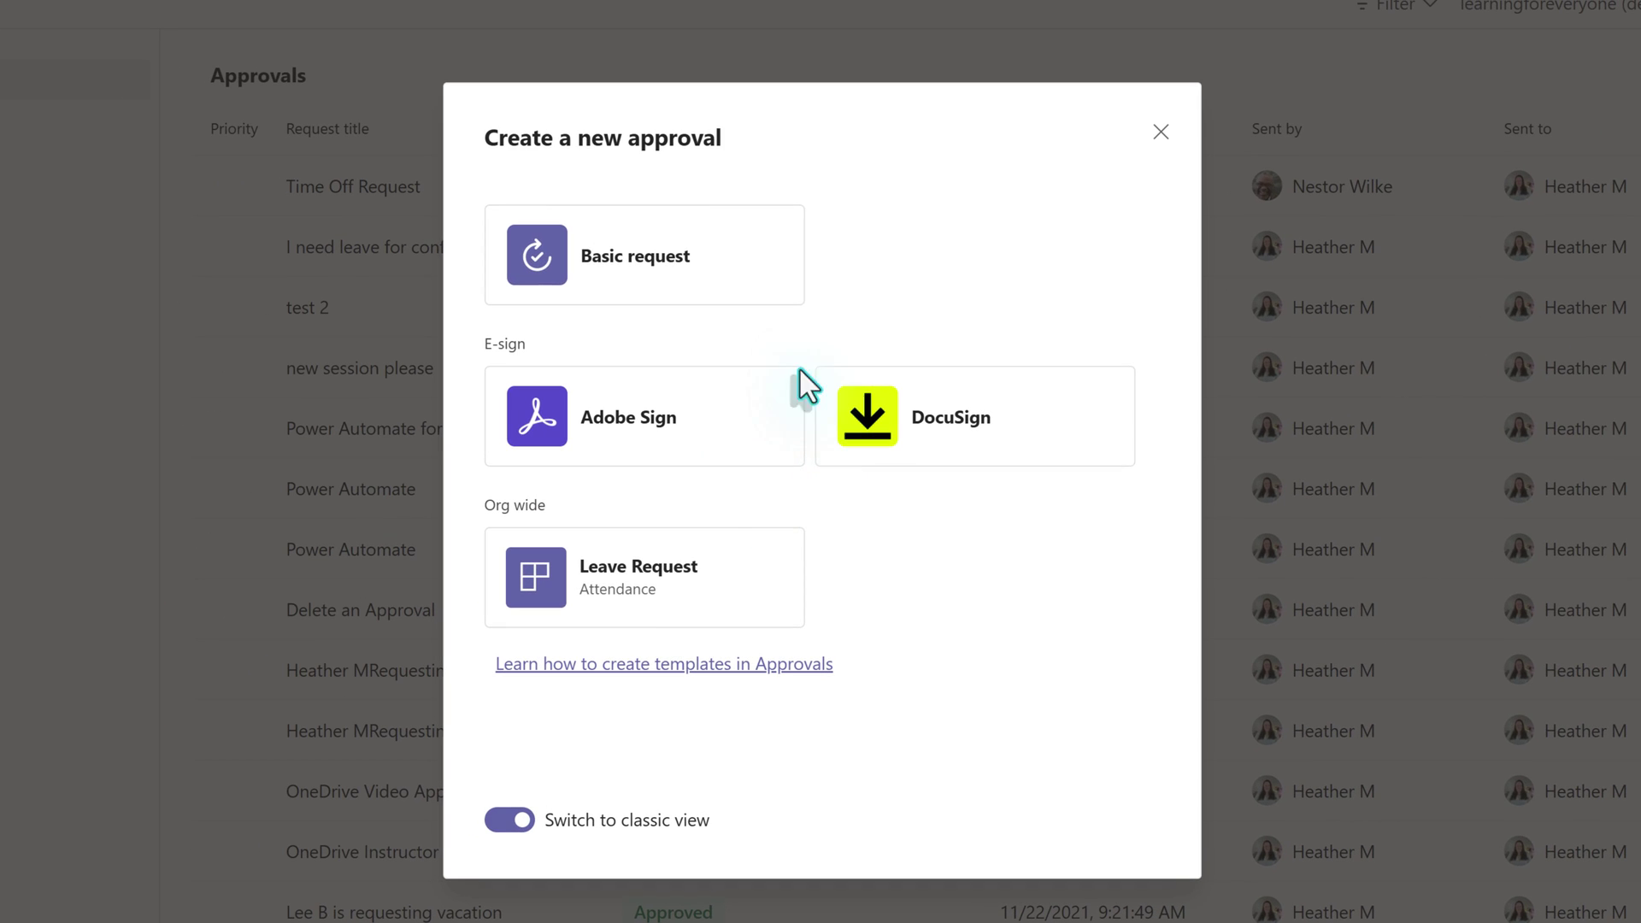
left_click(697, 275)
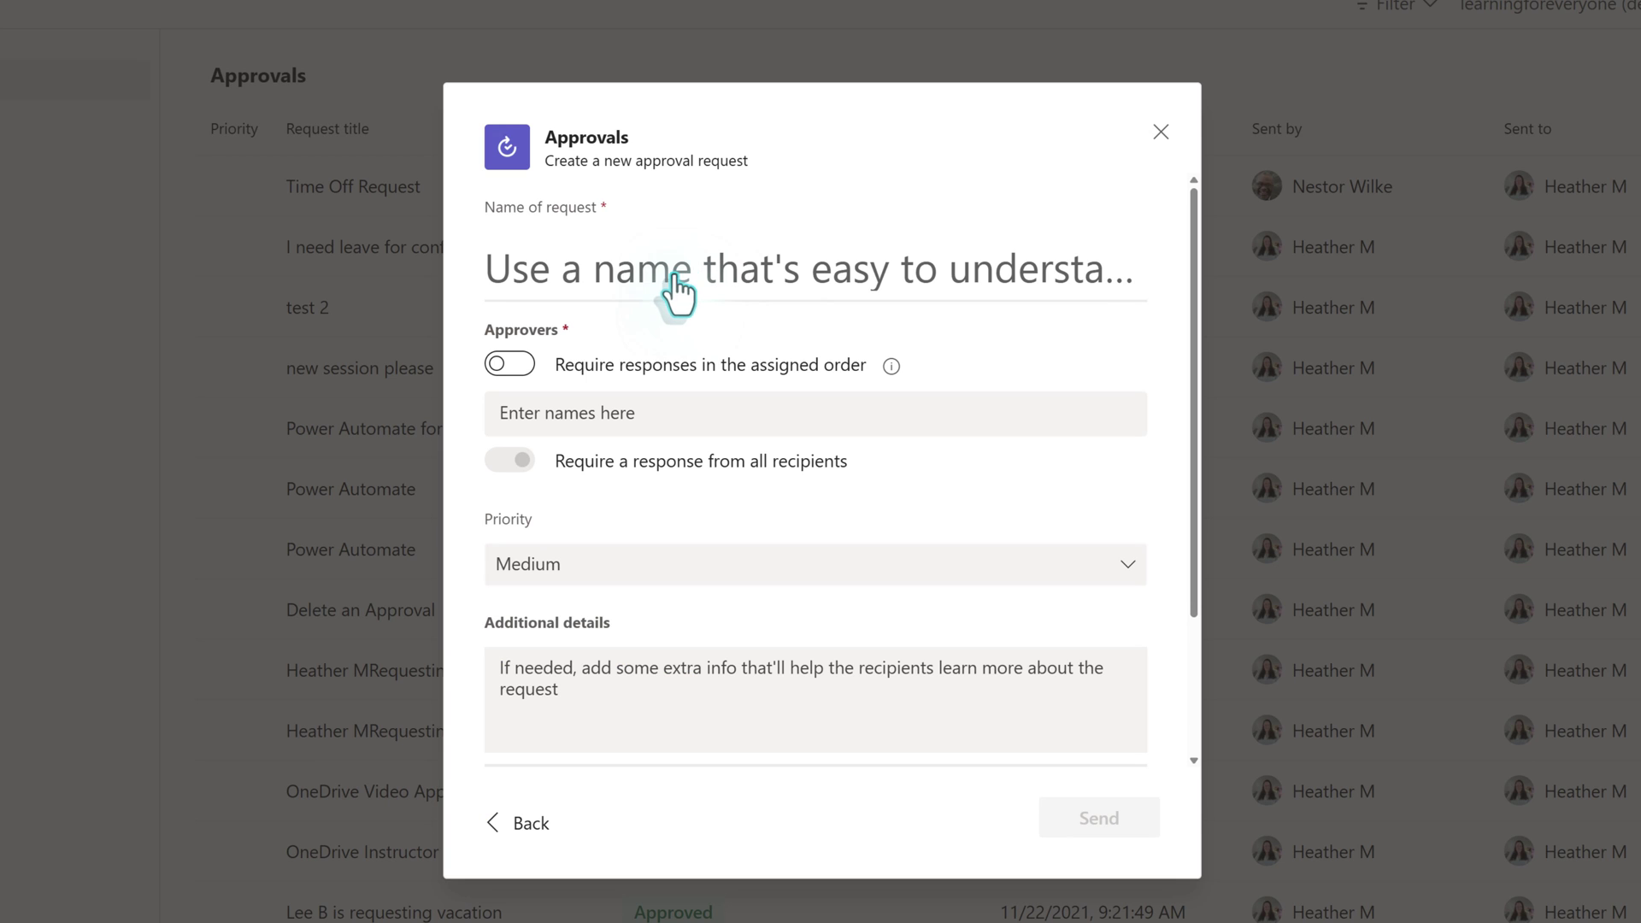
left_click(480, 293)
type("Operation Red Wagon - Project Brief")
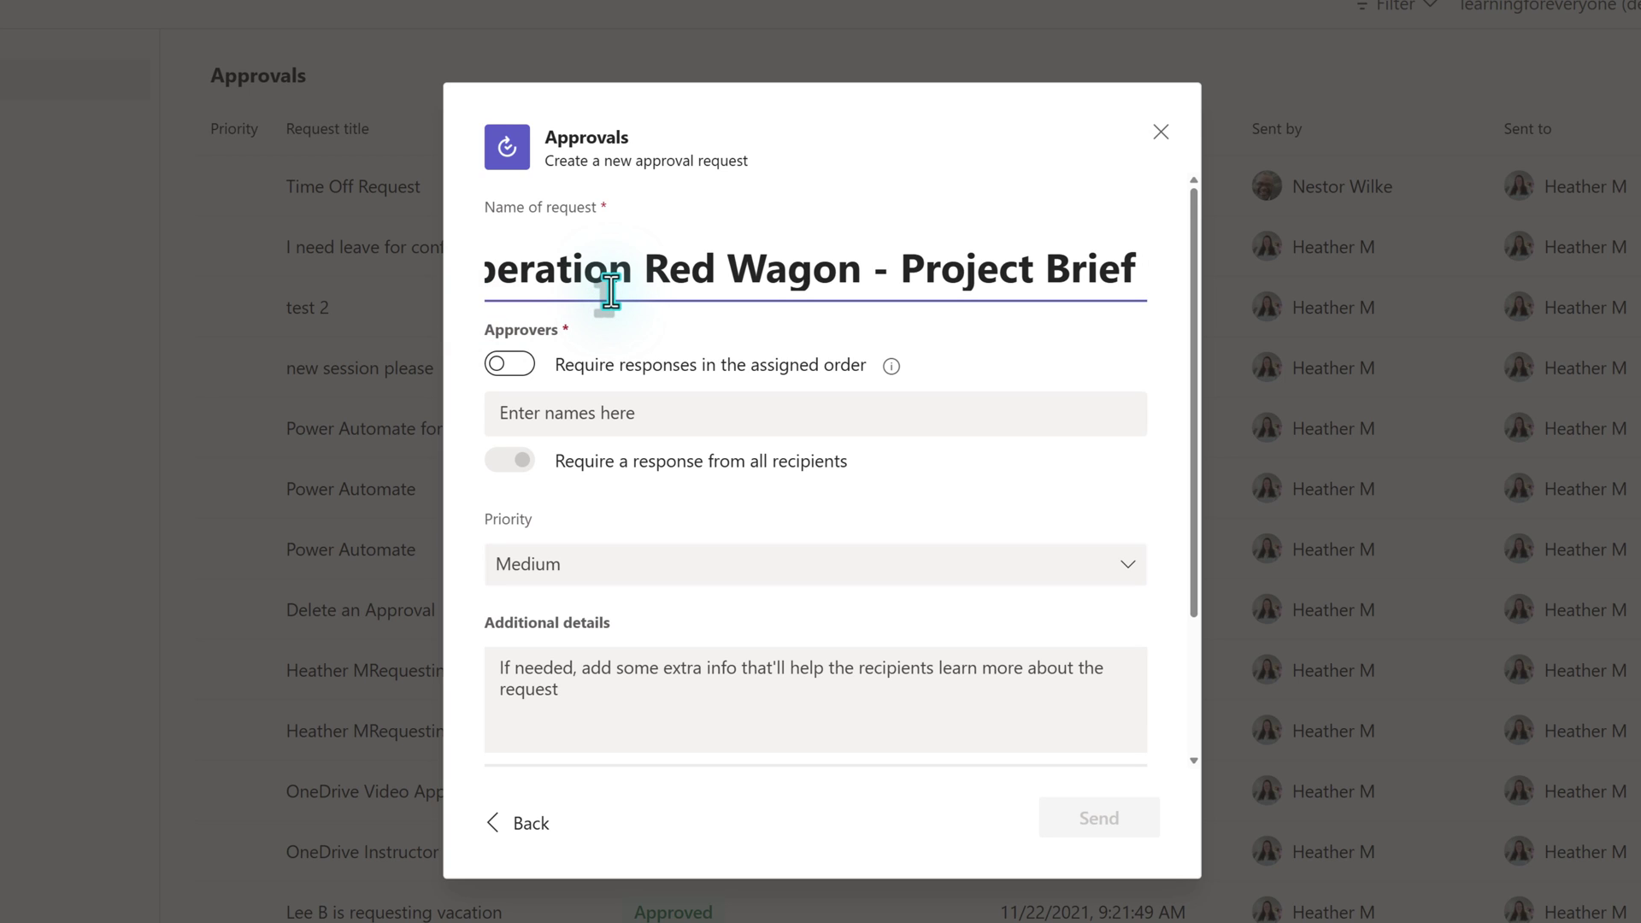
left_click(631, 347)
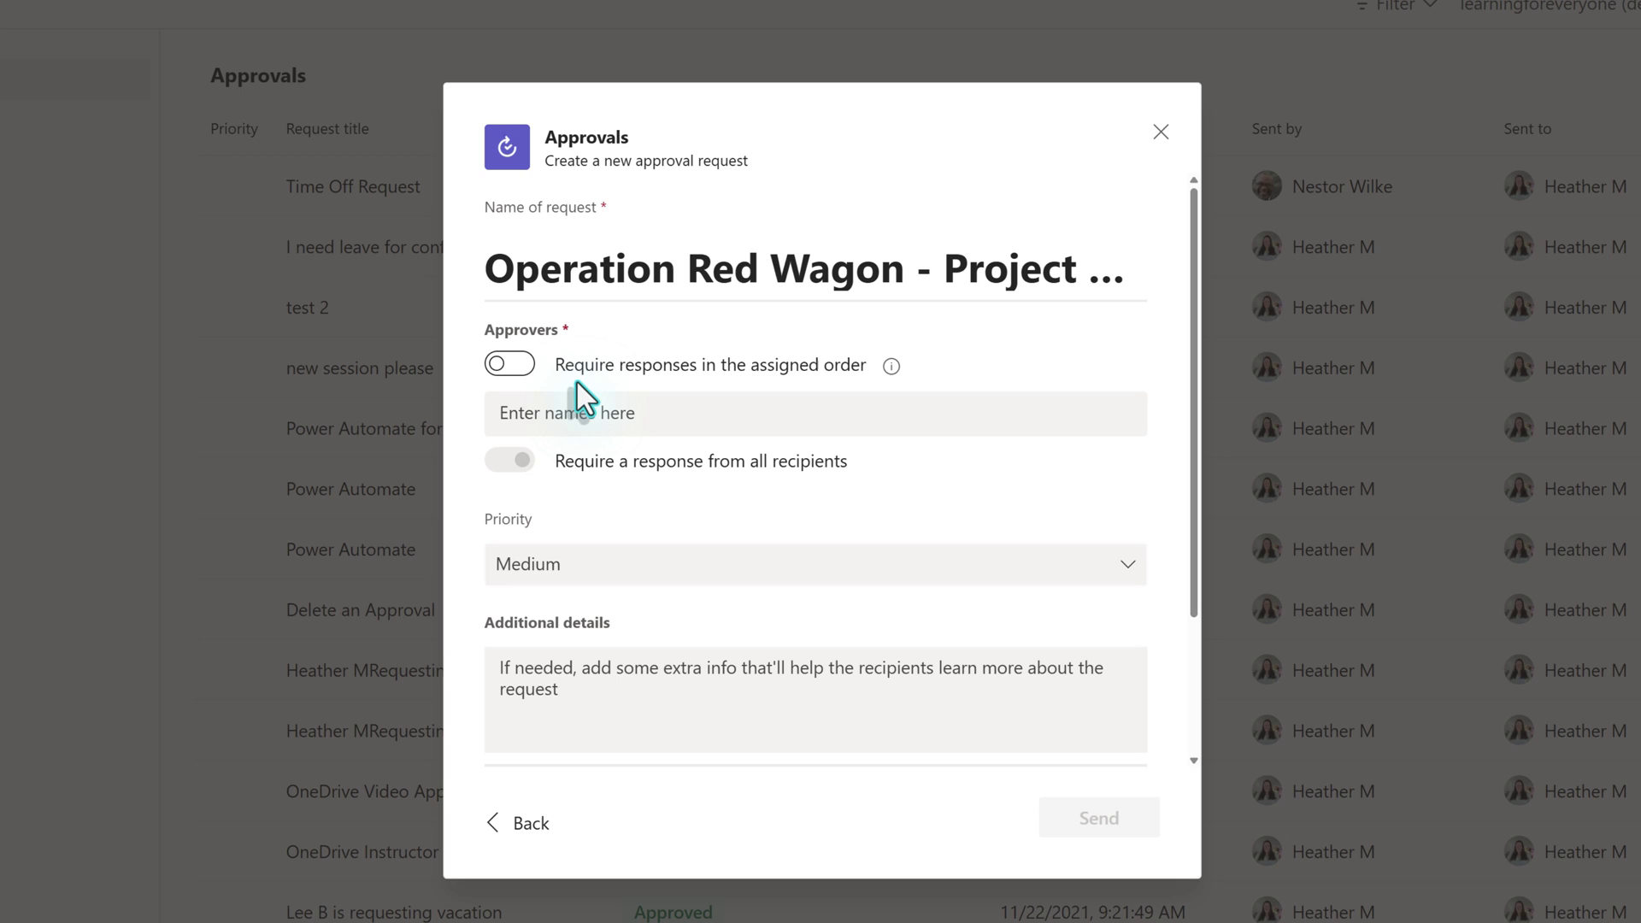
- Require responses in the assigned order and add the first approver by full name
left_click(532, 421)
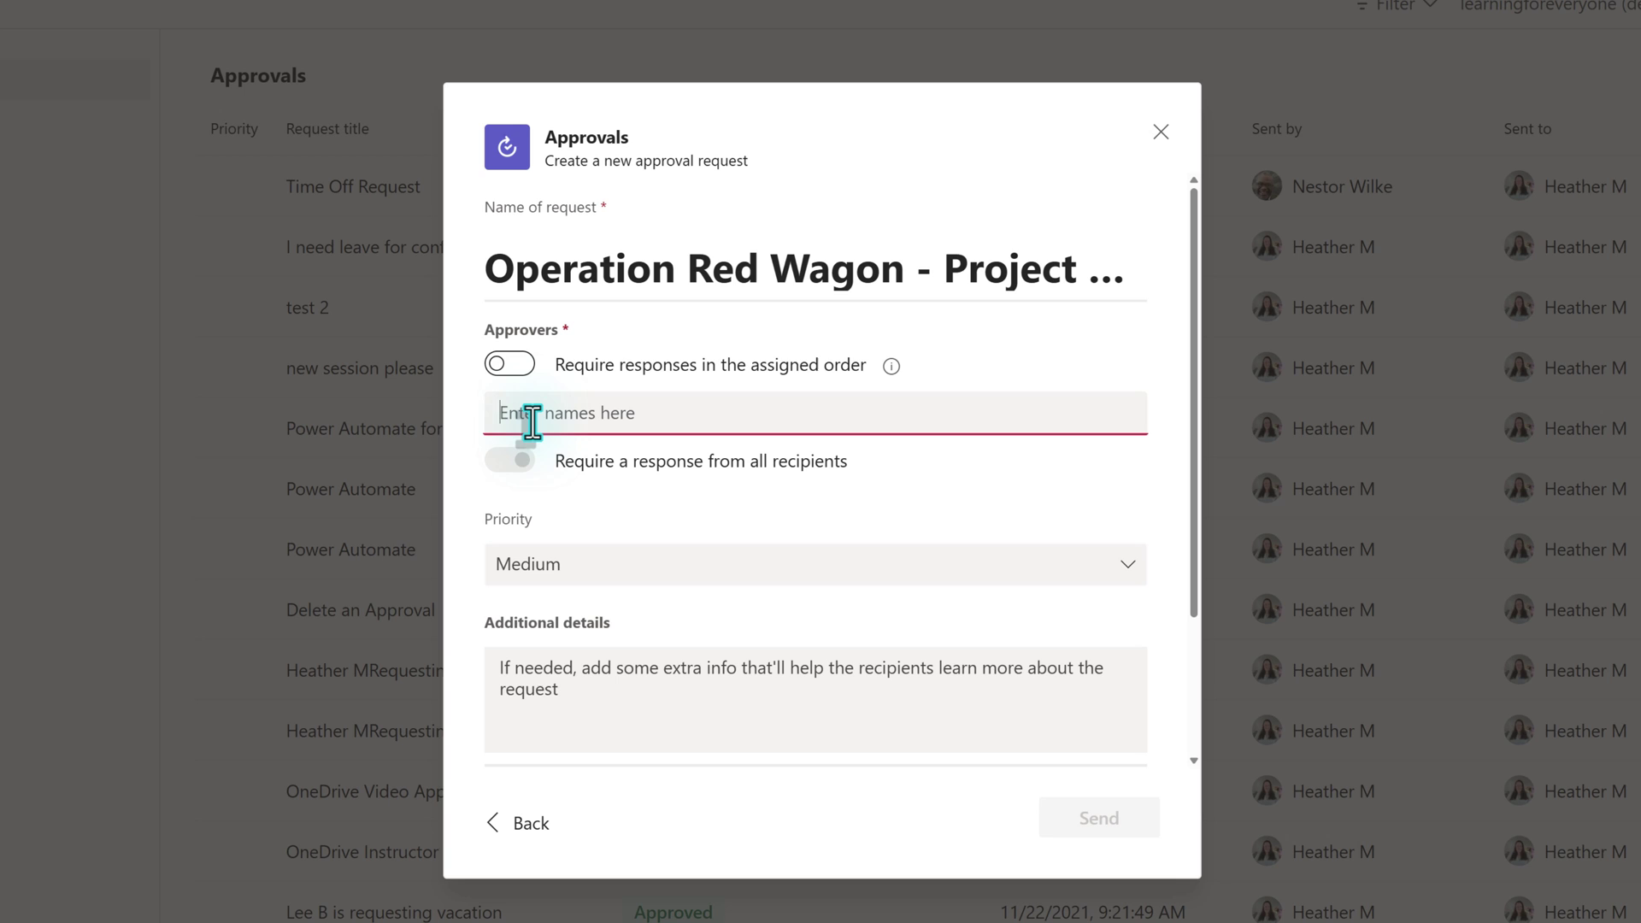
left_click(508, 366)
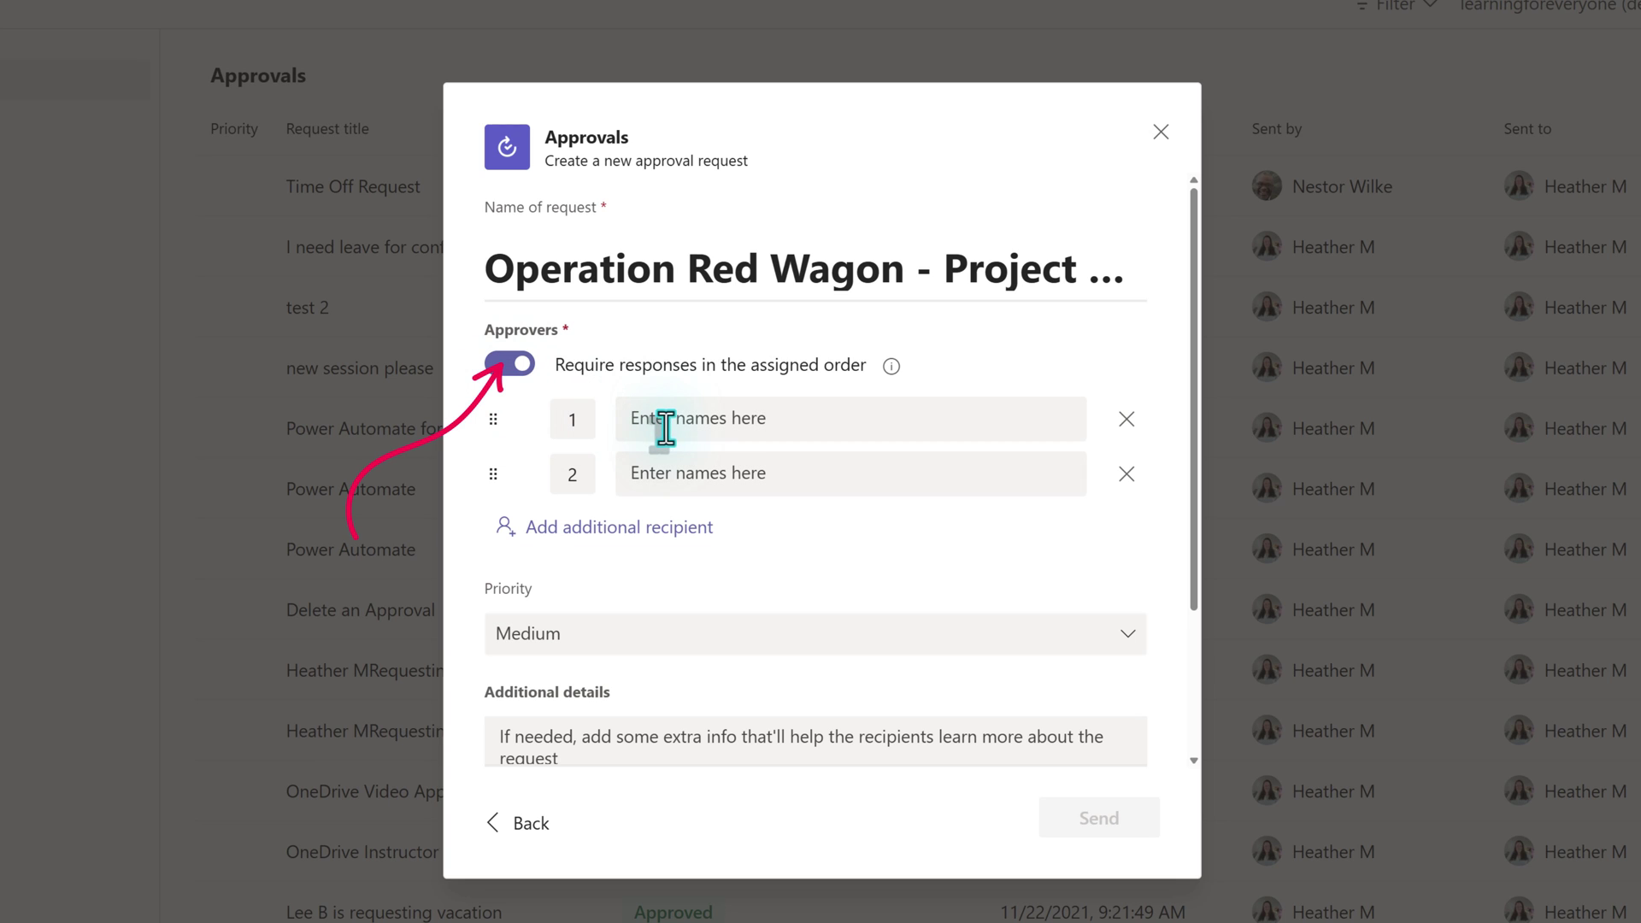
left_click(728, 417)
type("Adele Vance")
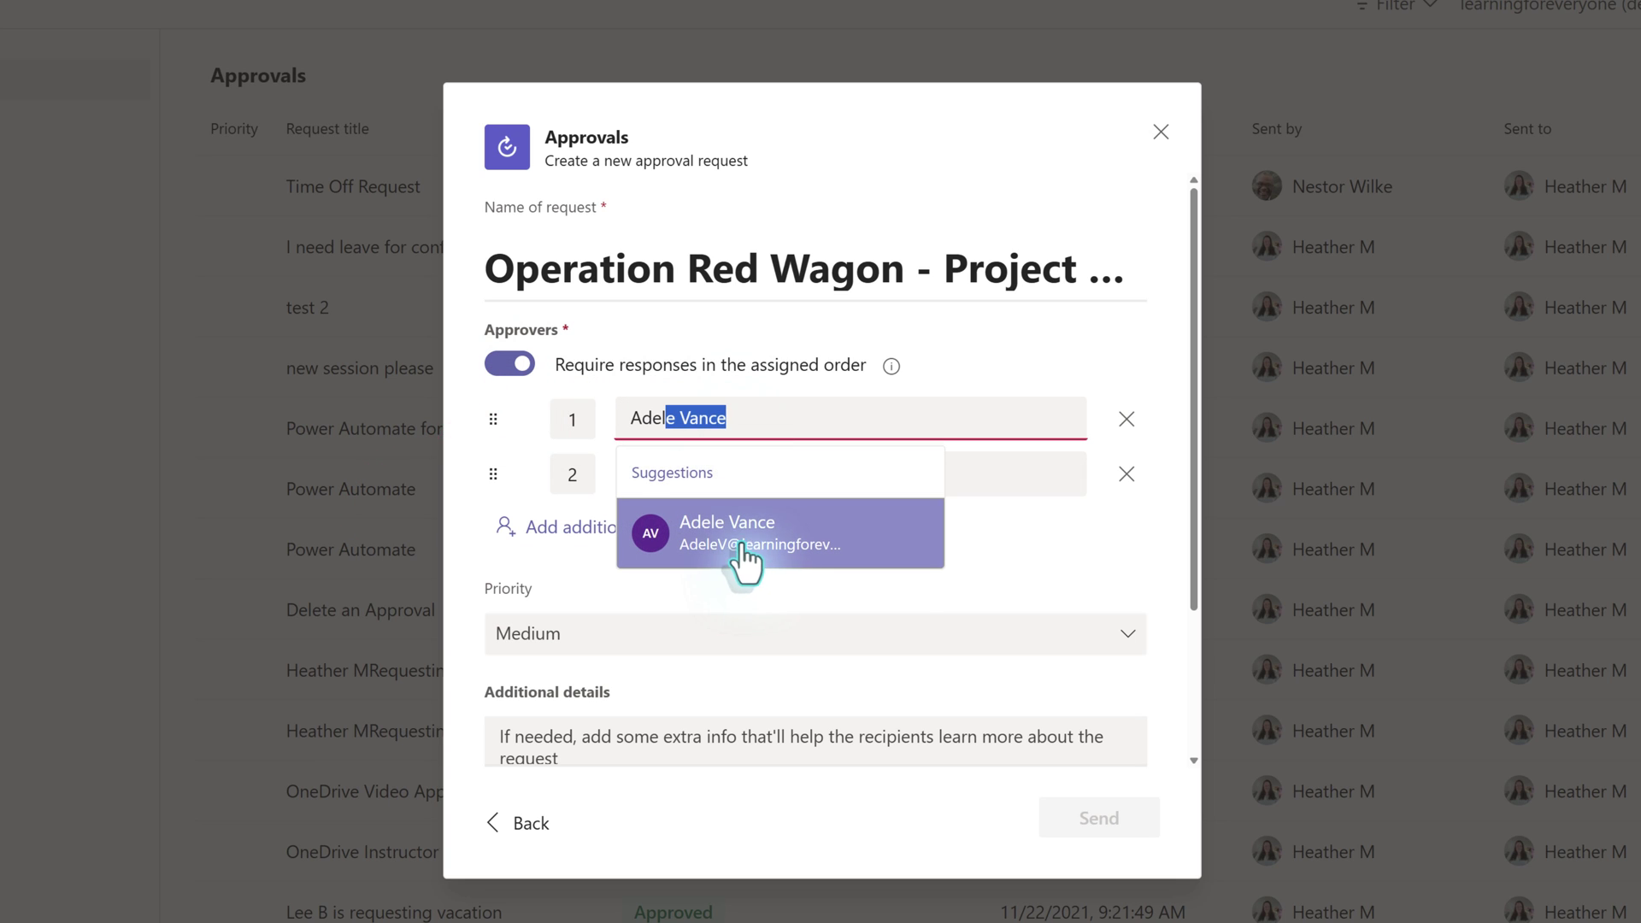
left_click(741, 548)
- Add a second and a third approver to the ordered approver list
left_click(671, 469)
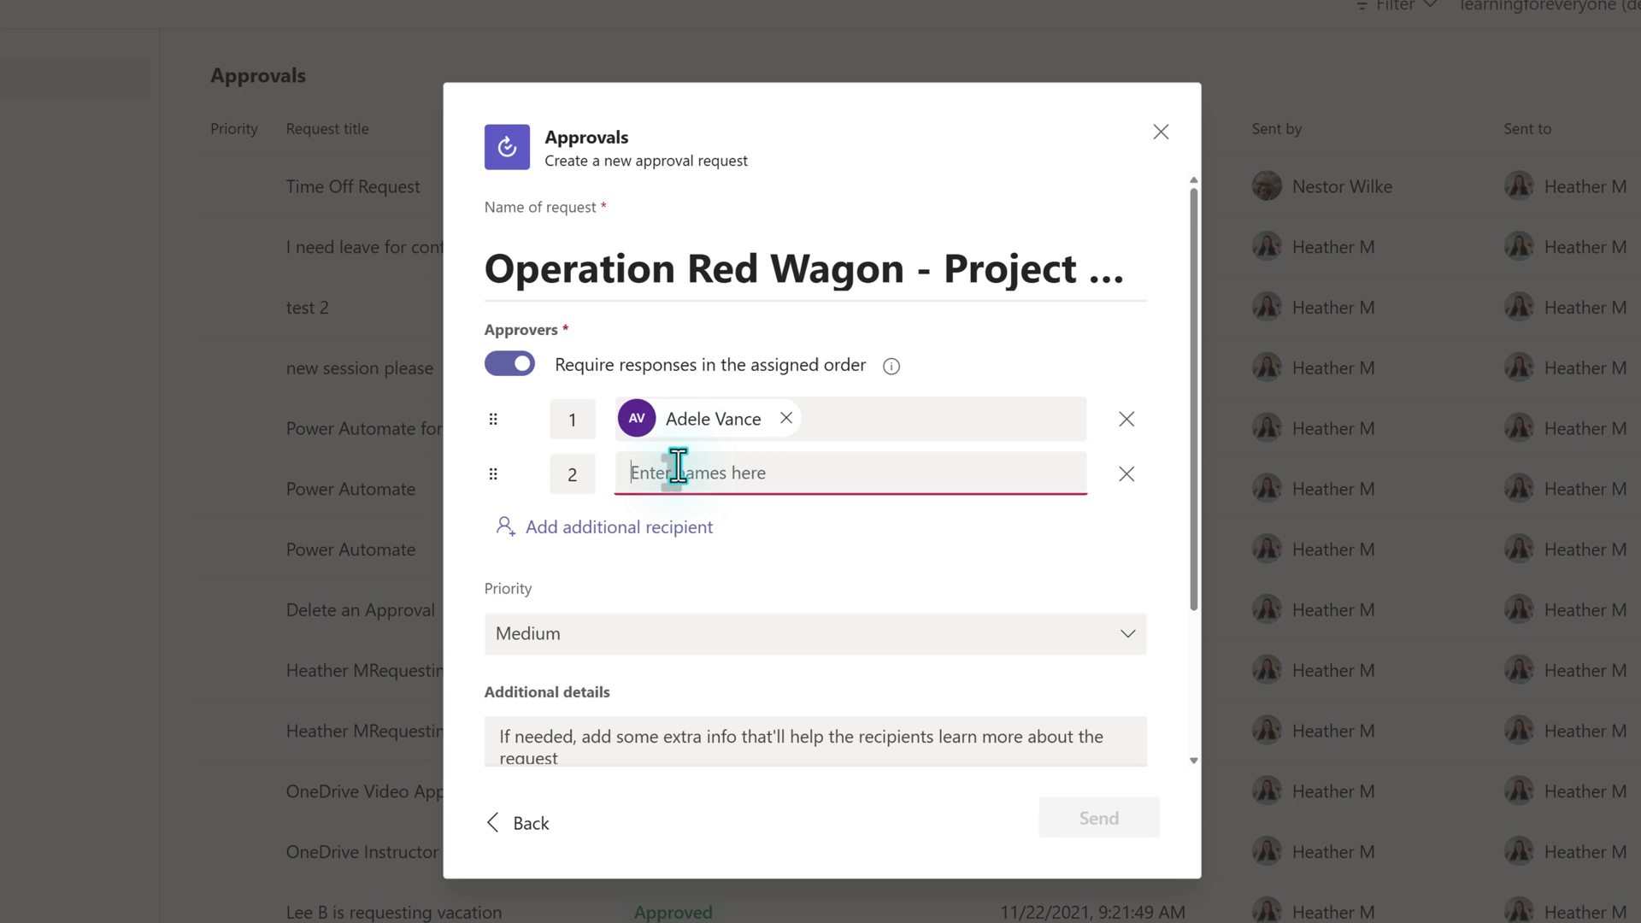
type("Nestor Wilke")
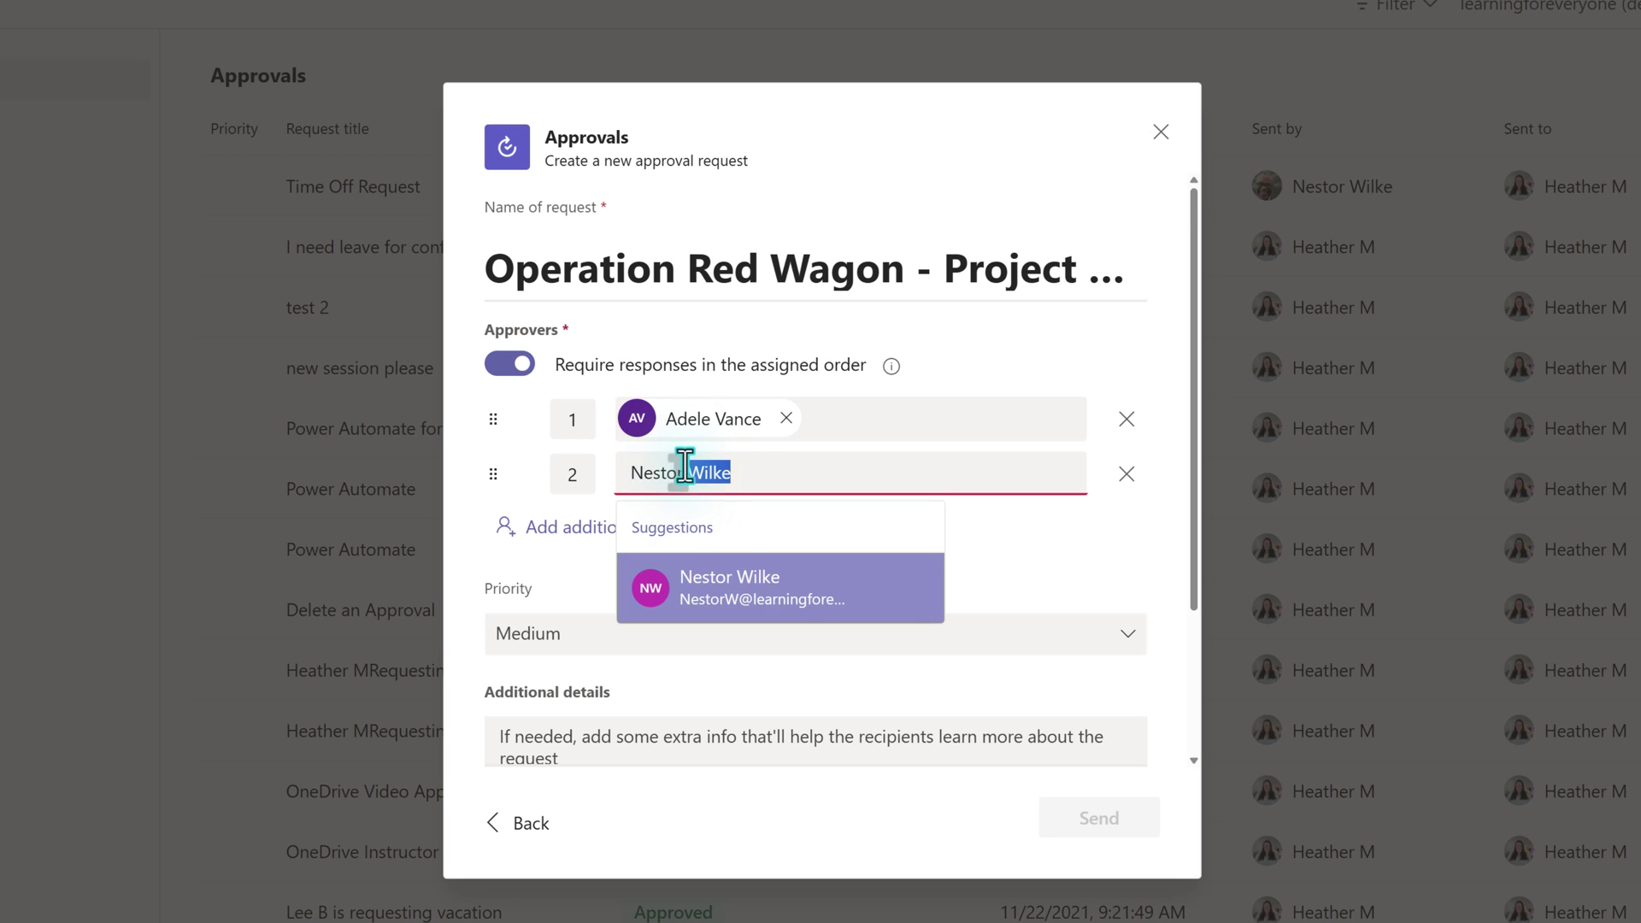
left_click(756, 588)
left_click(629, 537)
left_click(696, 541)
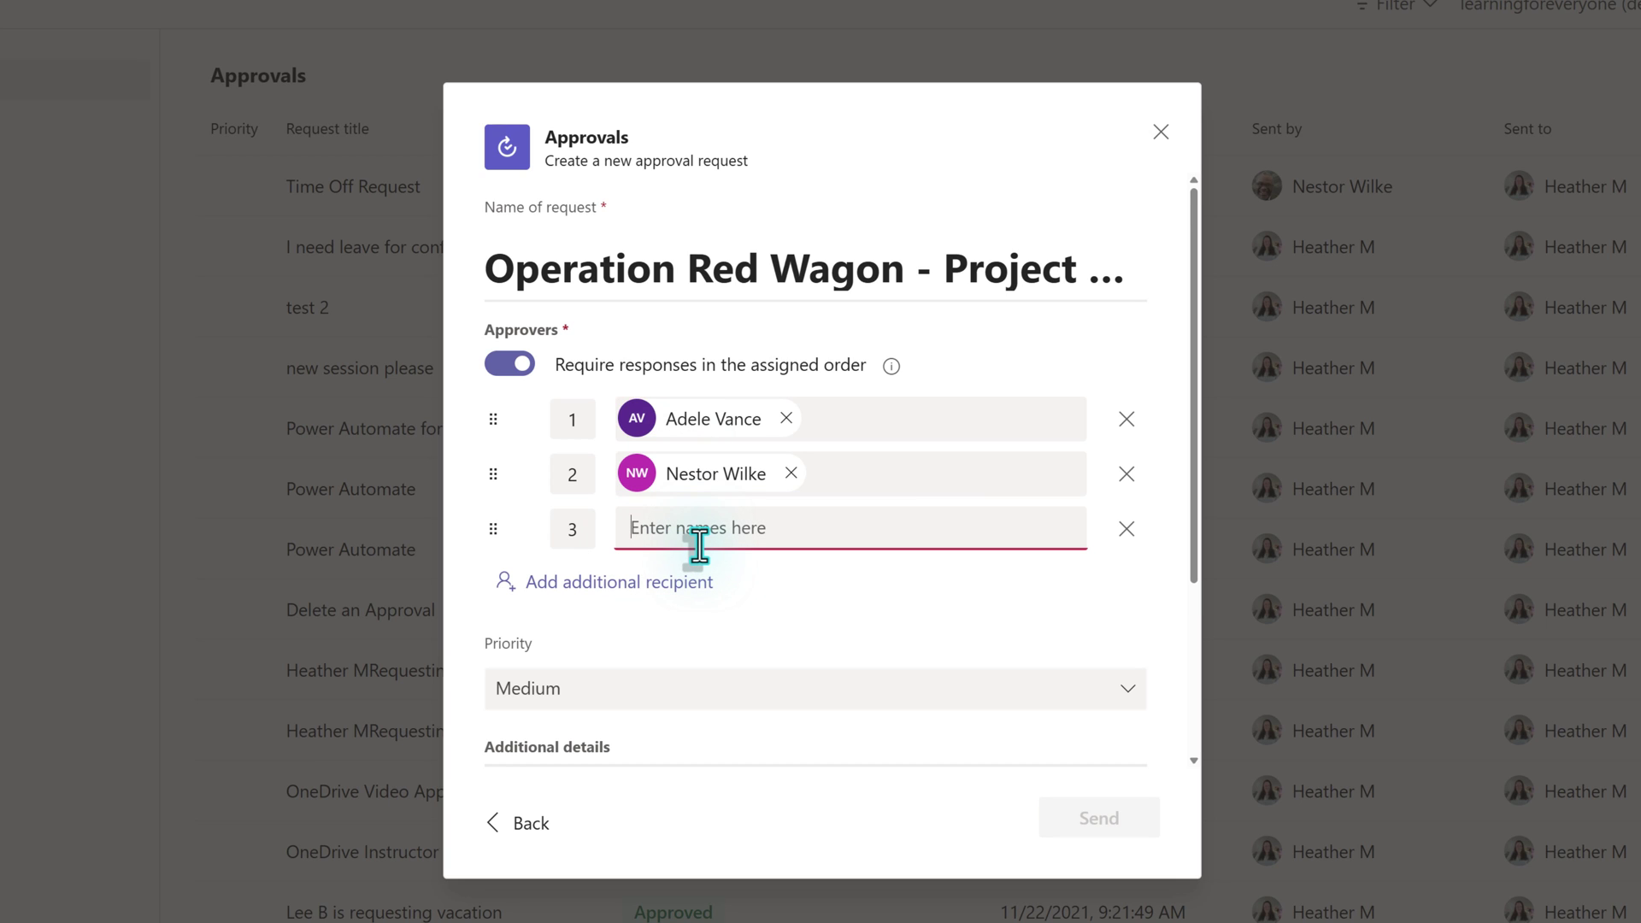
type("Diego Siciliani")
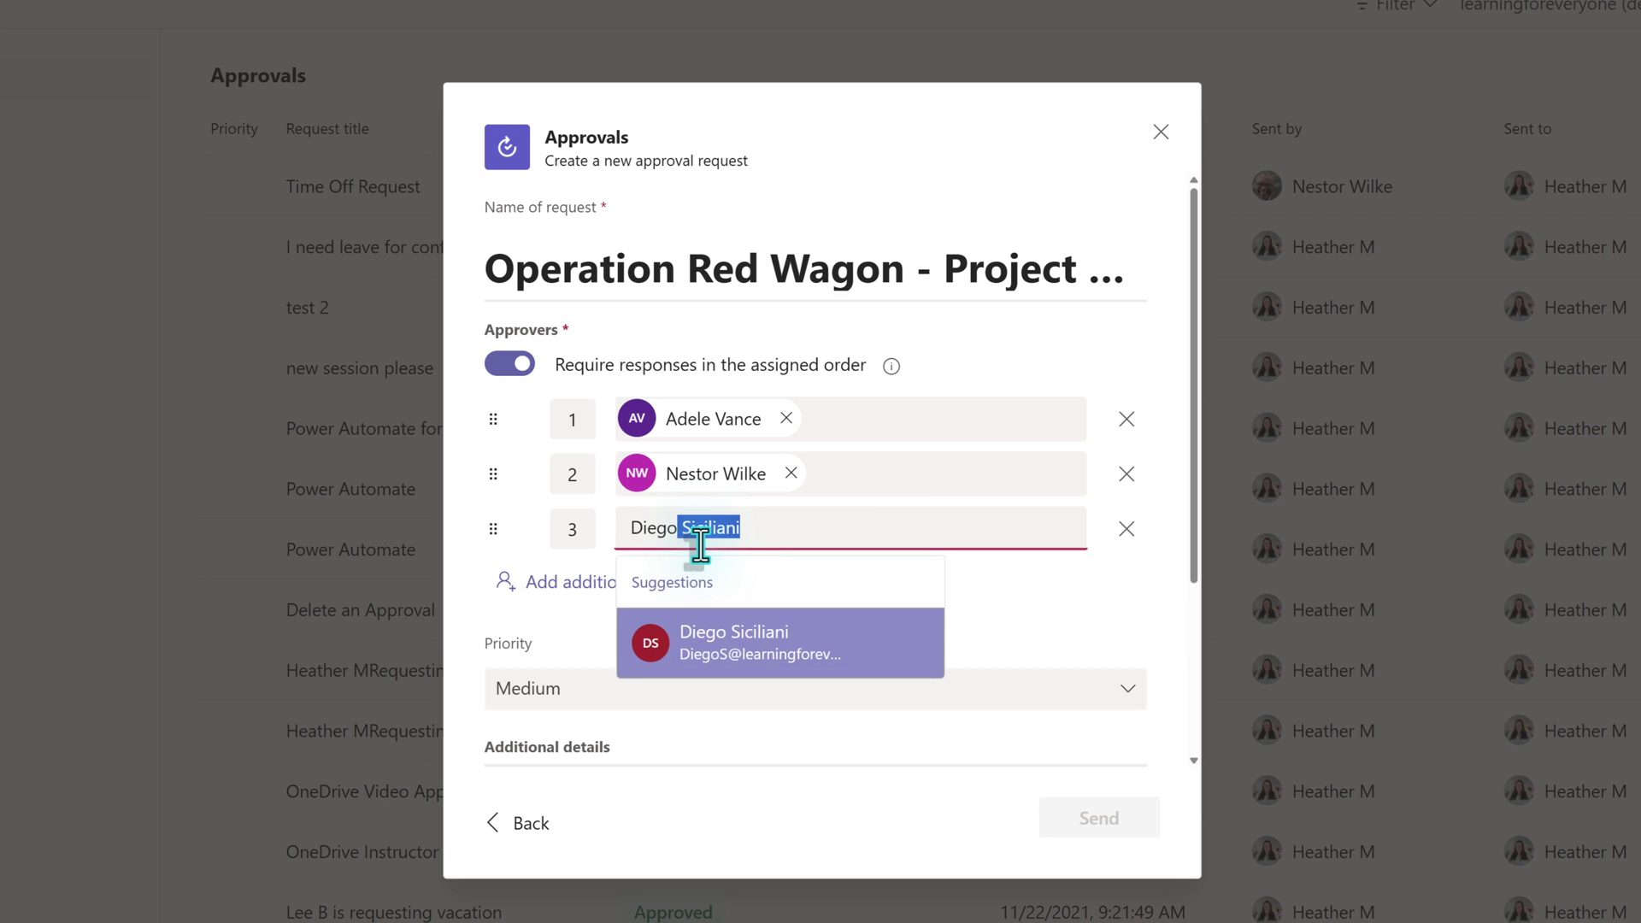
key("Return")
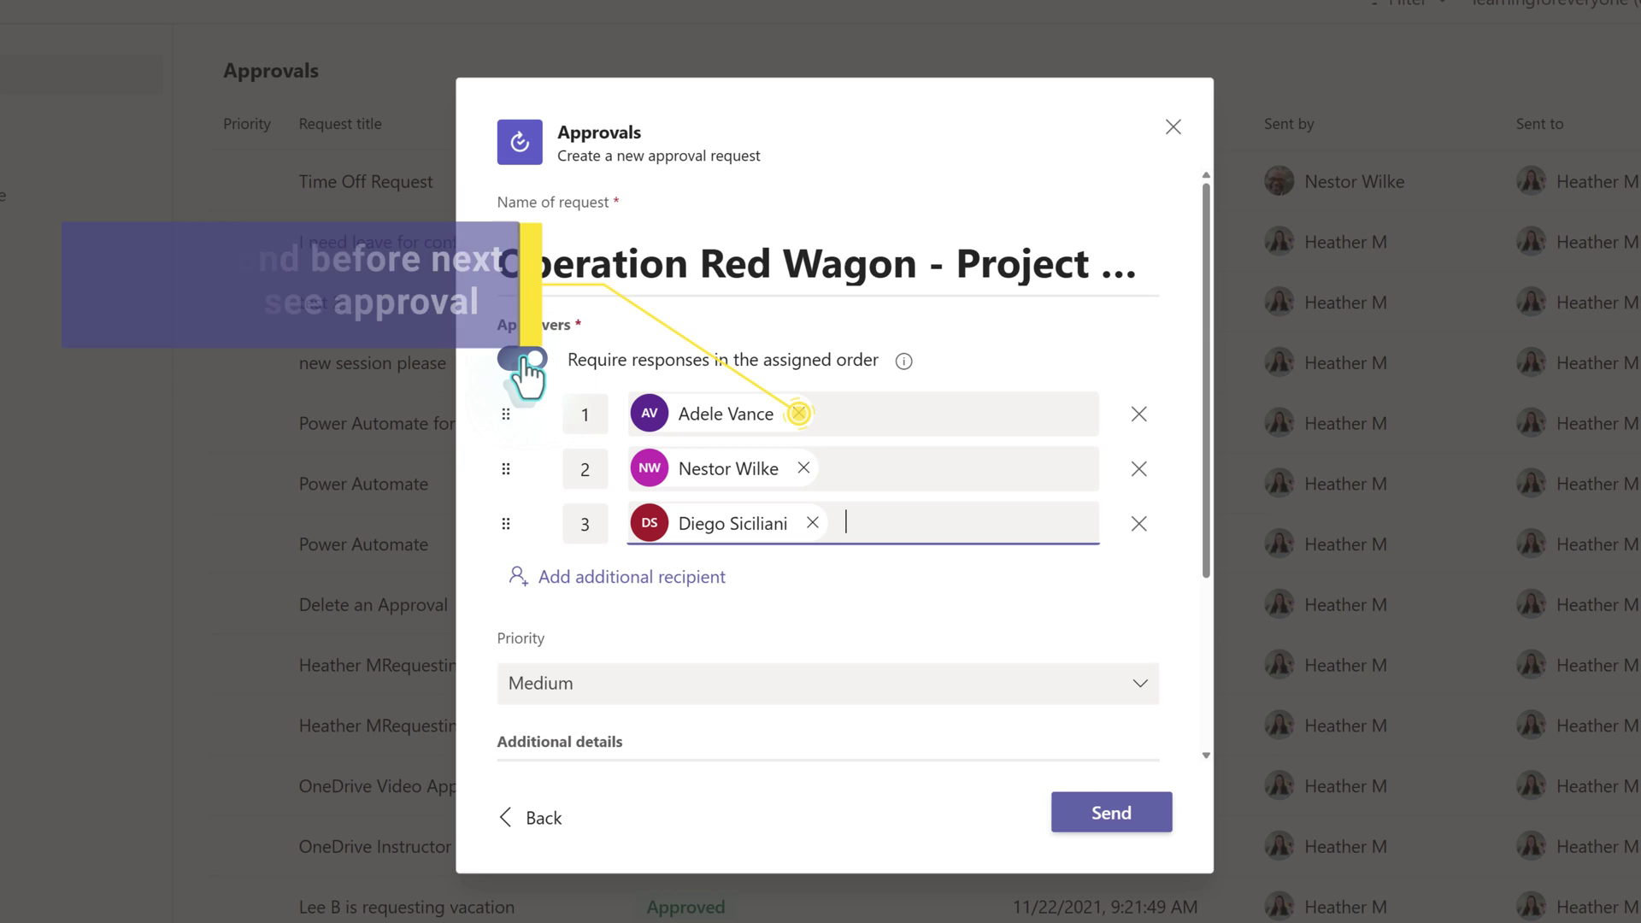
- Turn off responses in the assigned order and add a second approver alongside the first
left_click(523, 359)
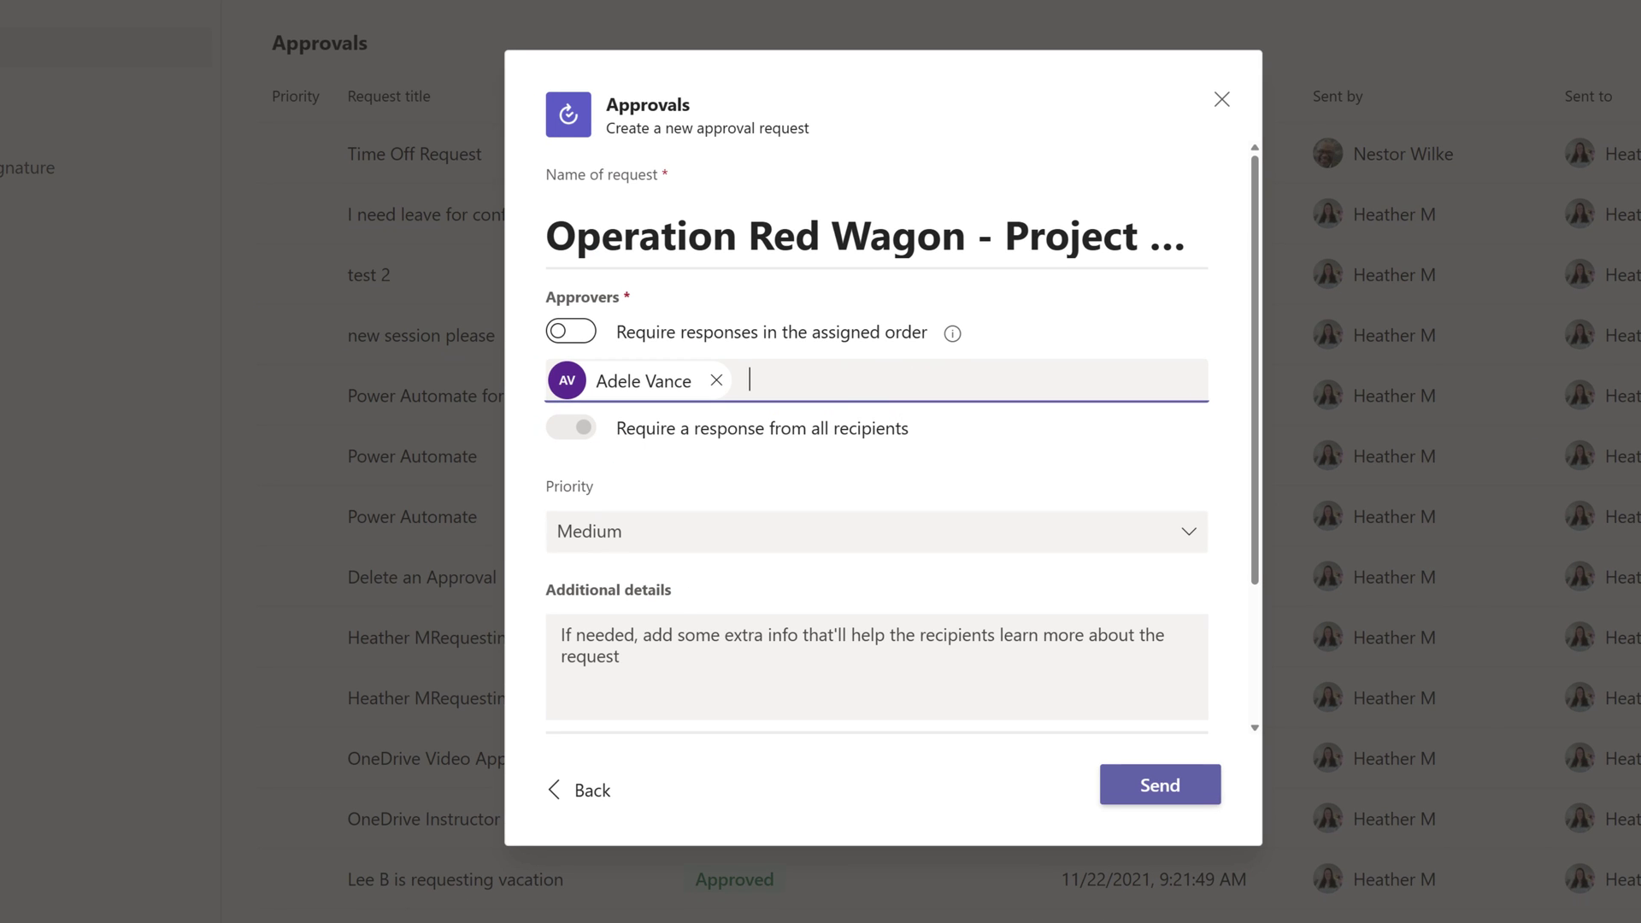
type("Nestor Wilke")
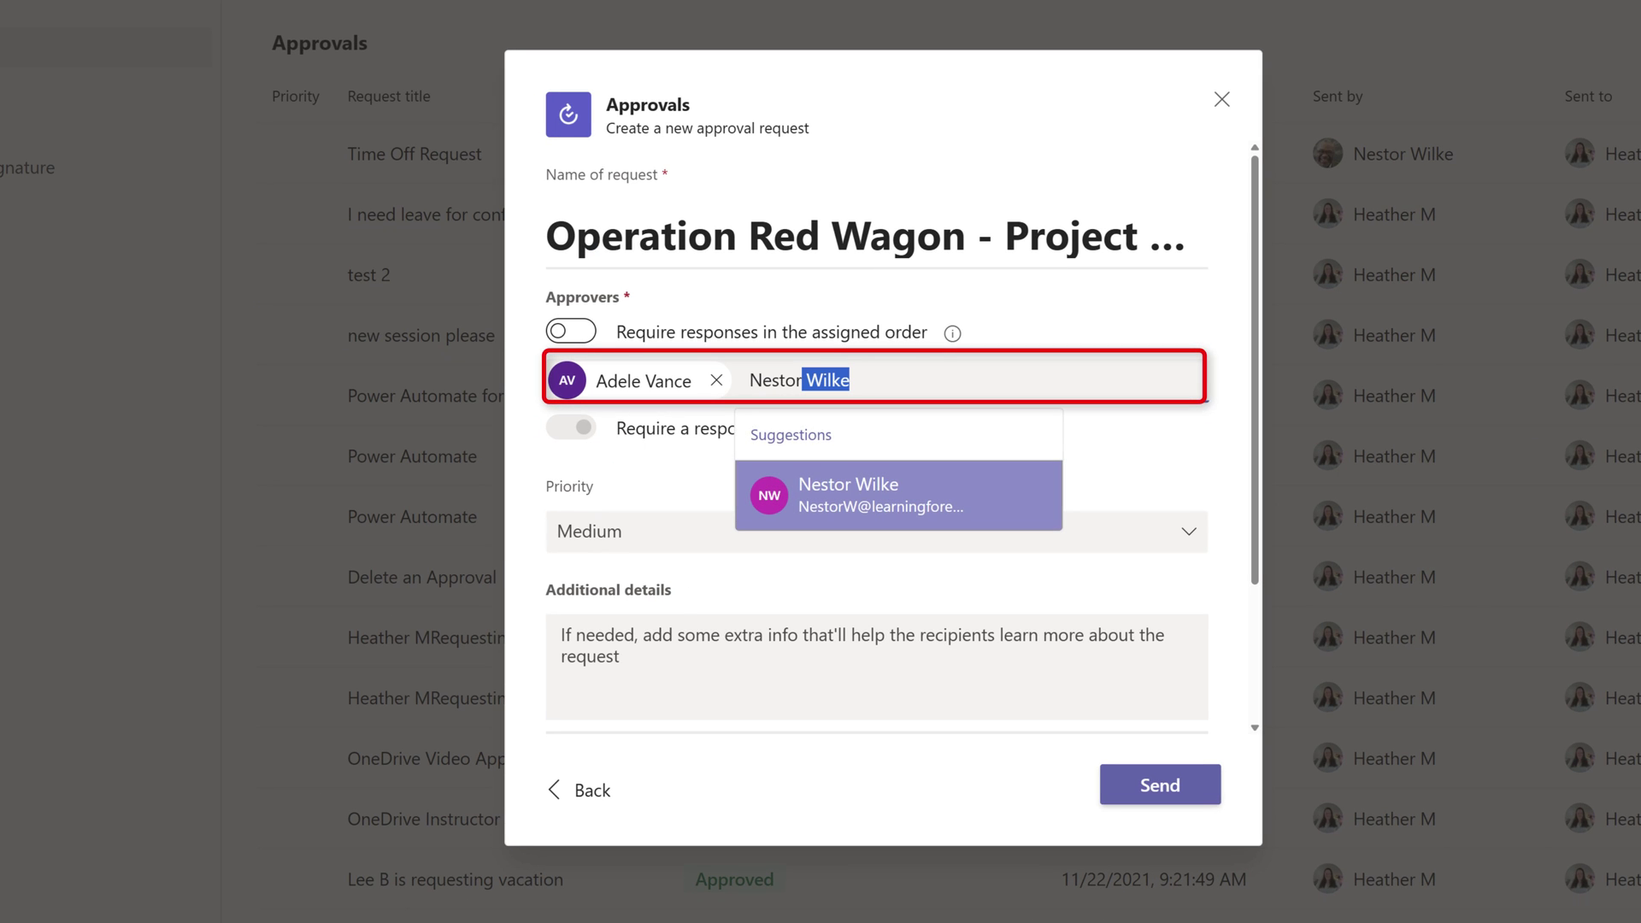
key("Return")
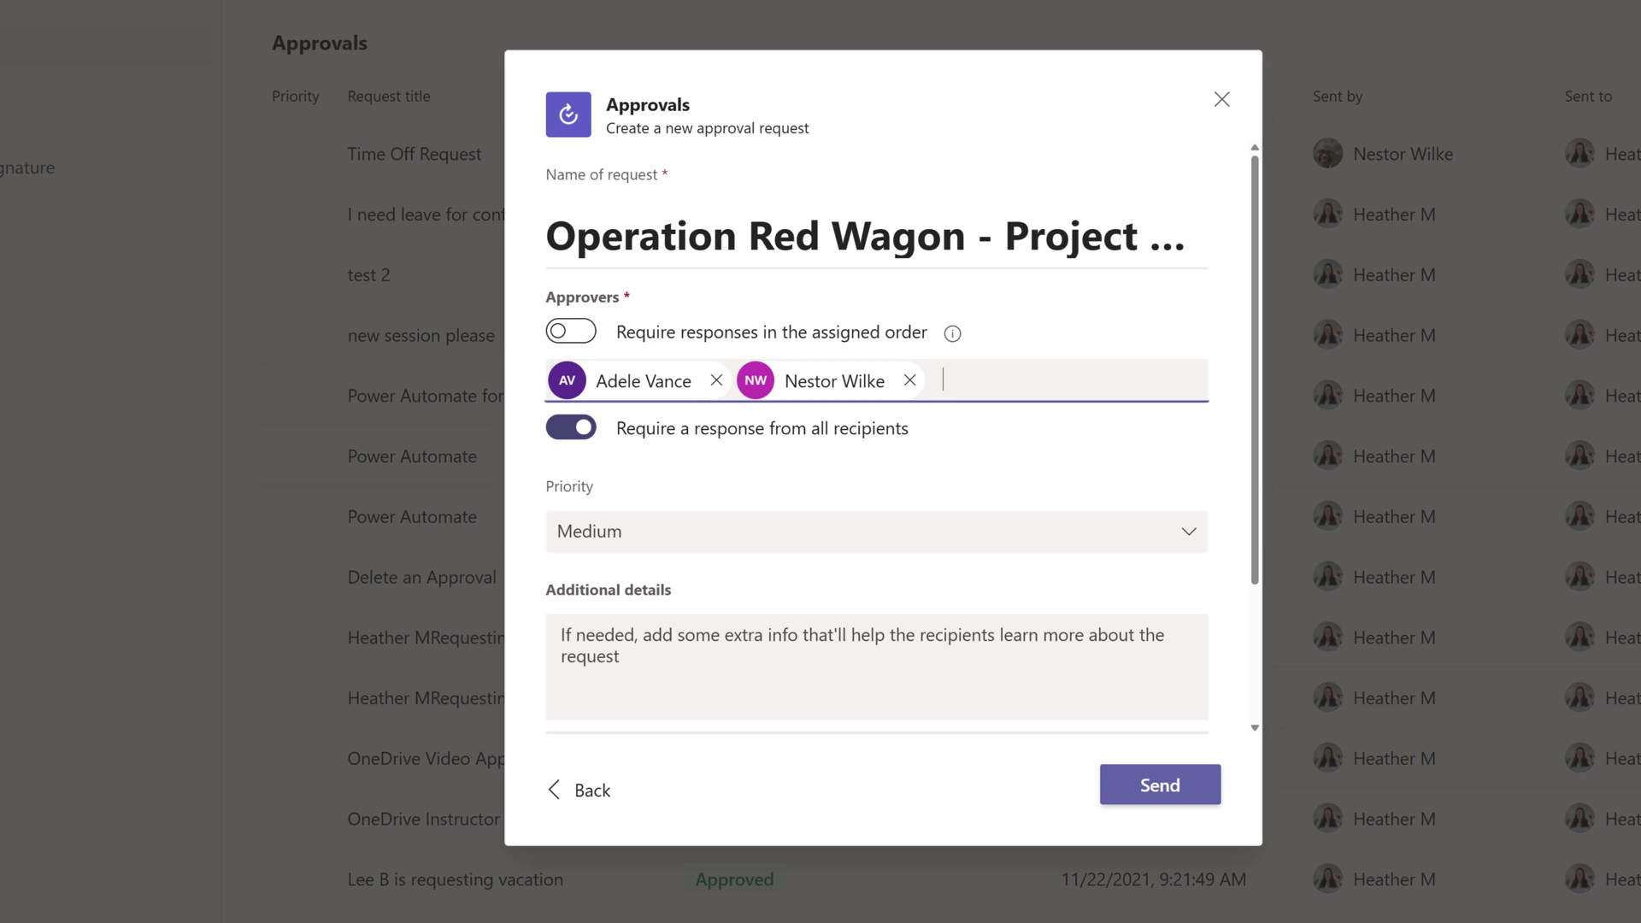
- Turn off the requirement for a response from all recipients and remove the second approver
left_click(571, 427)
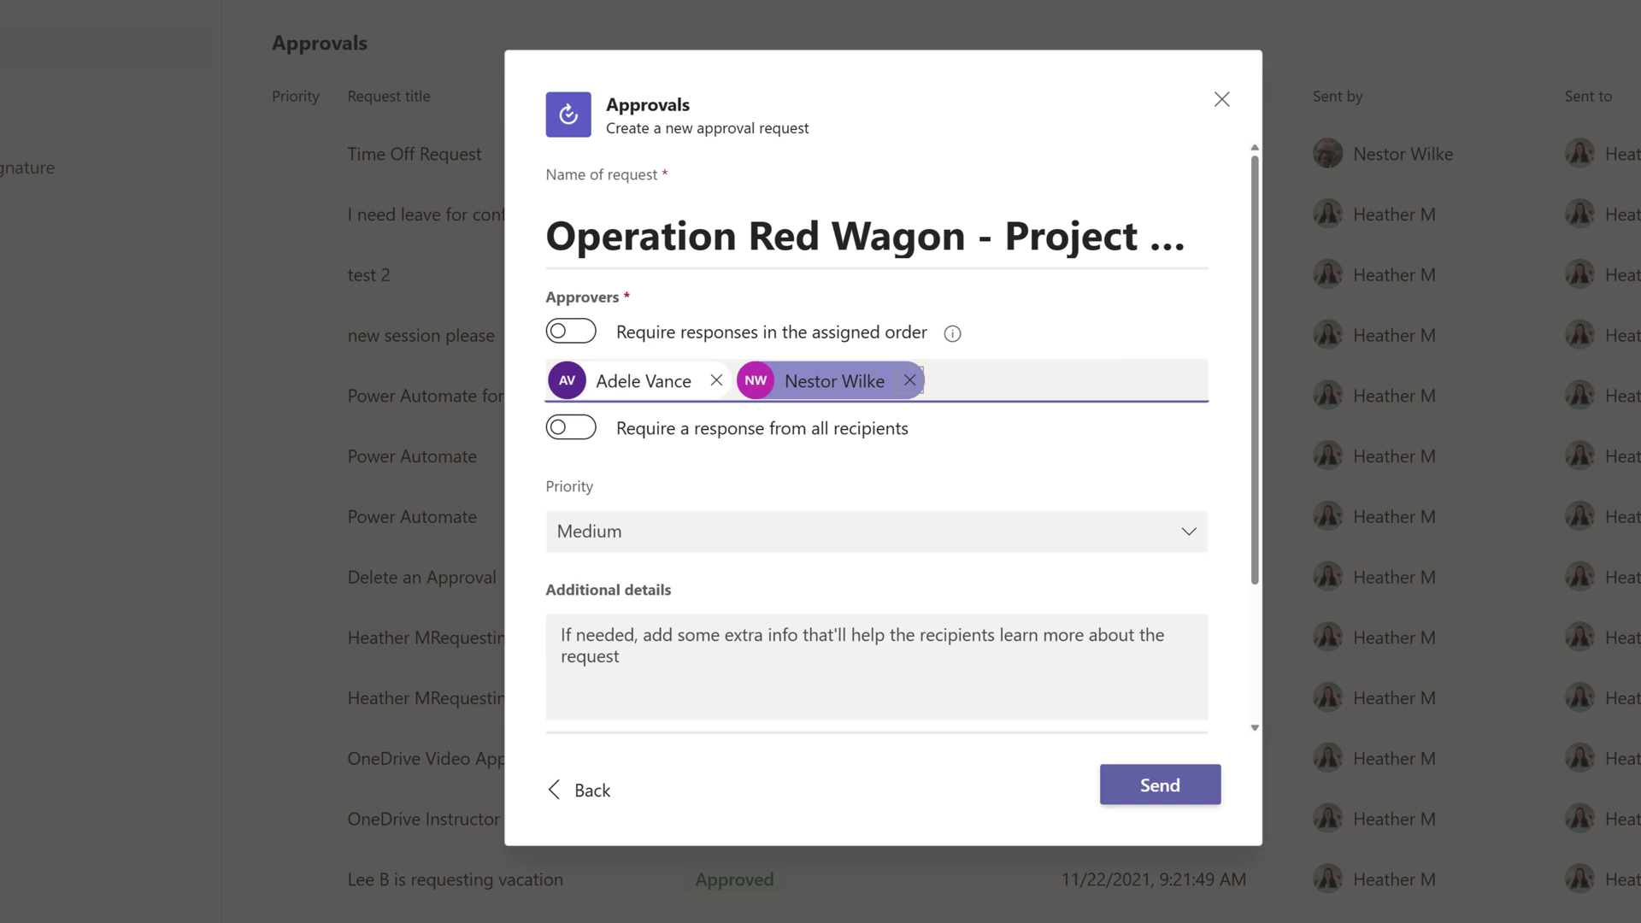
key("BackSpace")
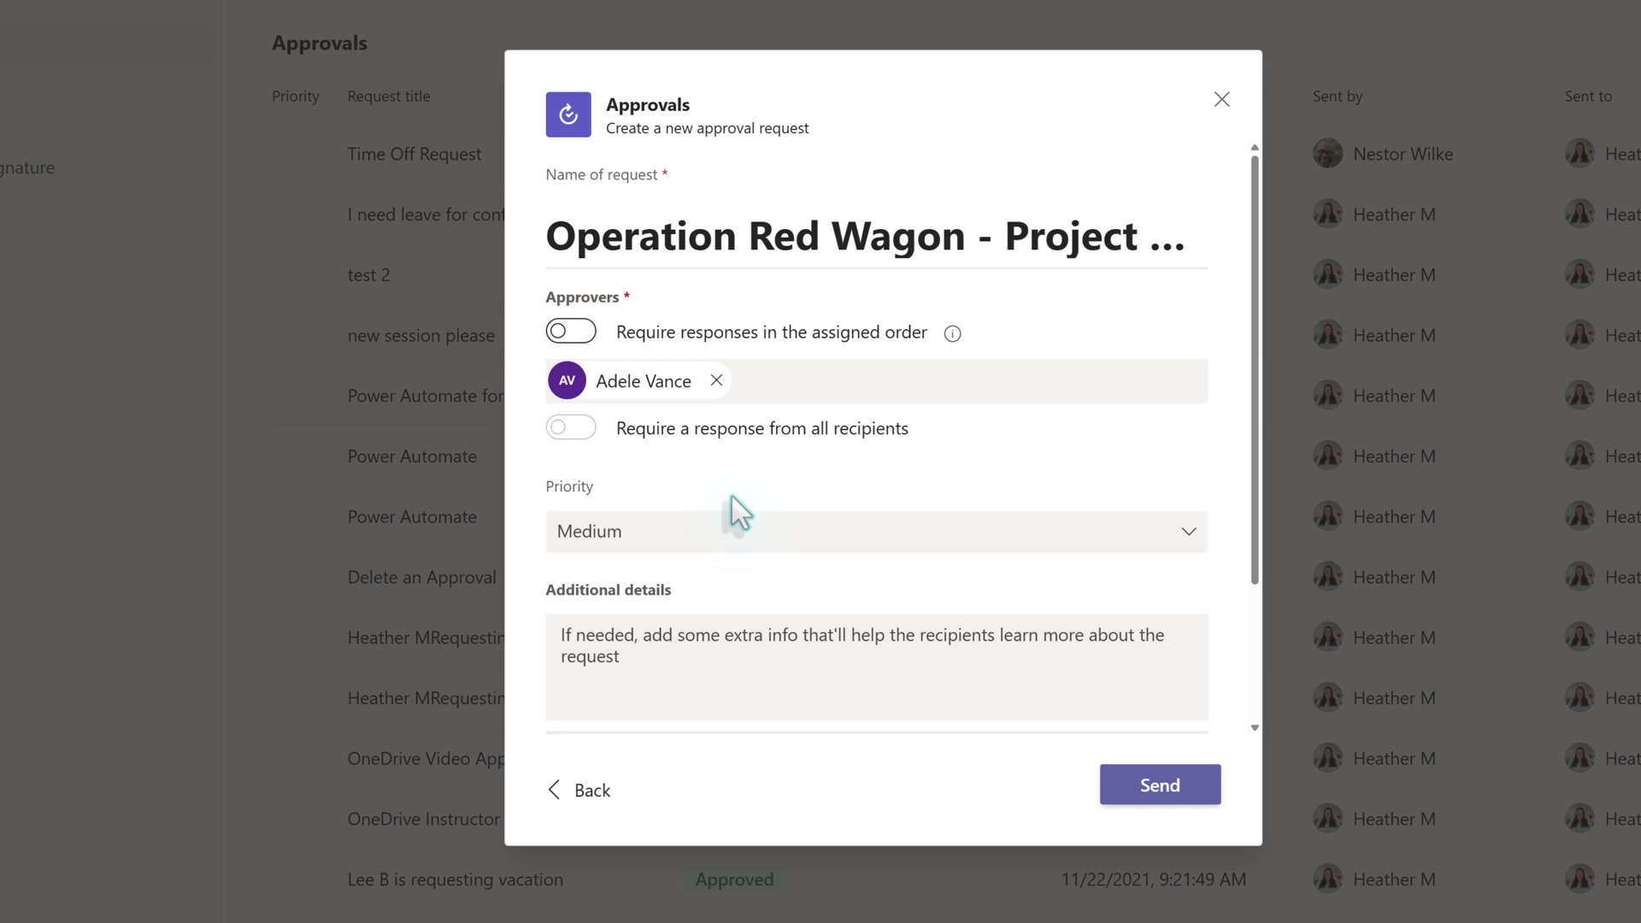
- Set the approval request's priority to Important
left_click(799, 539)
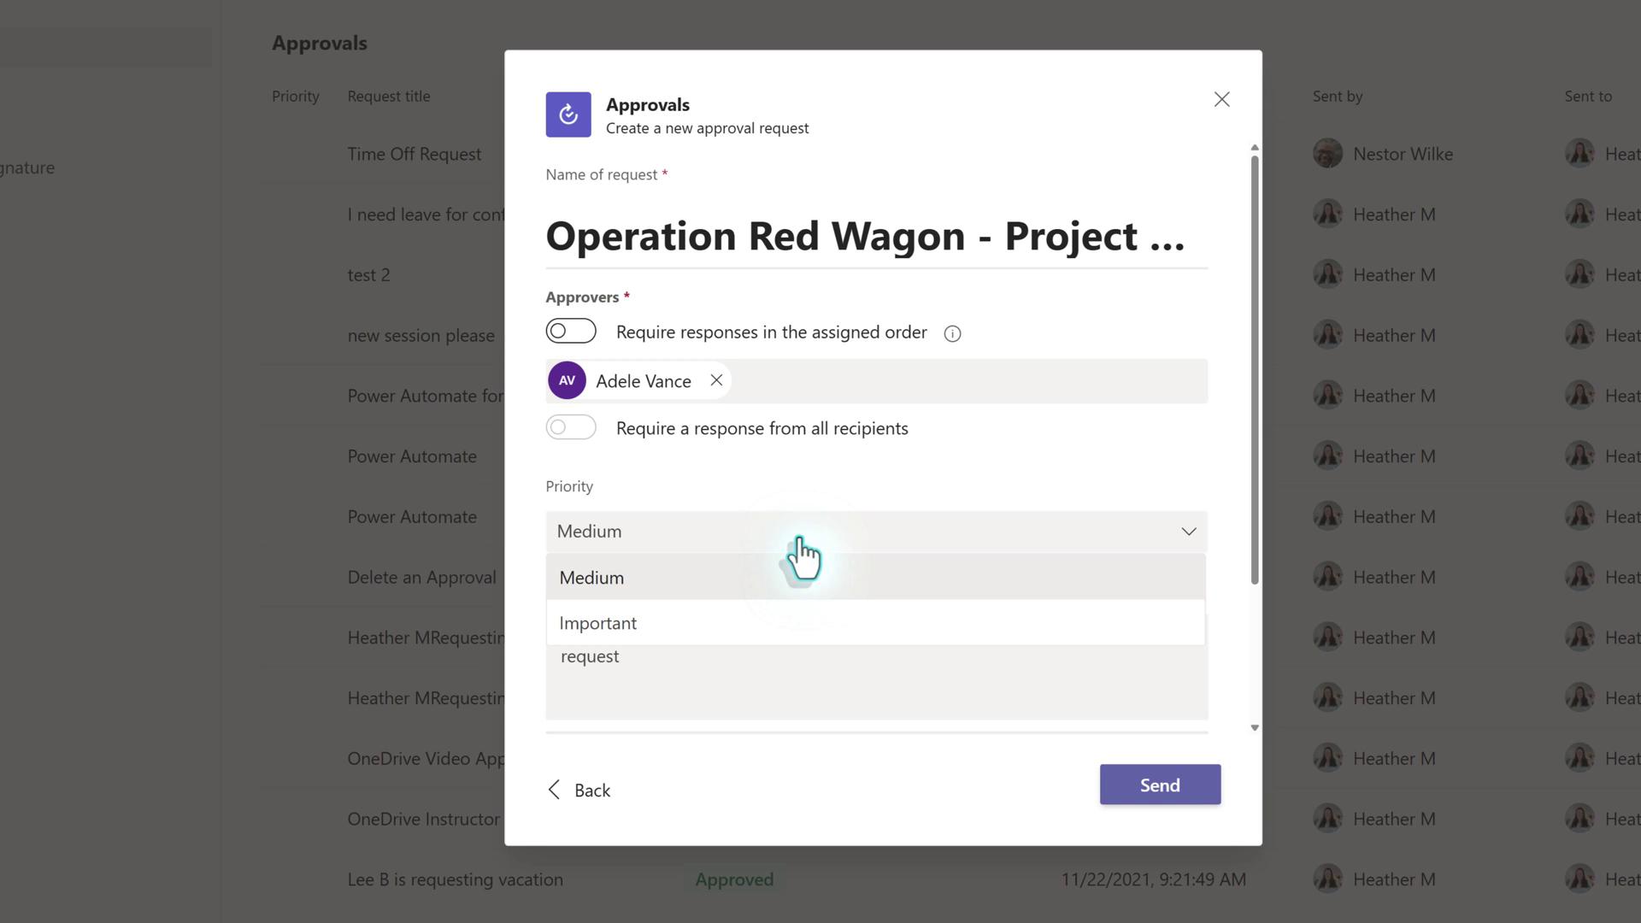
left_click(689, 626)
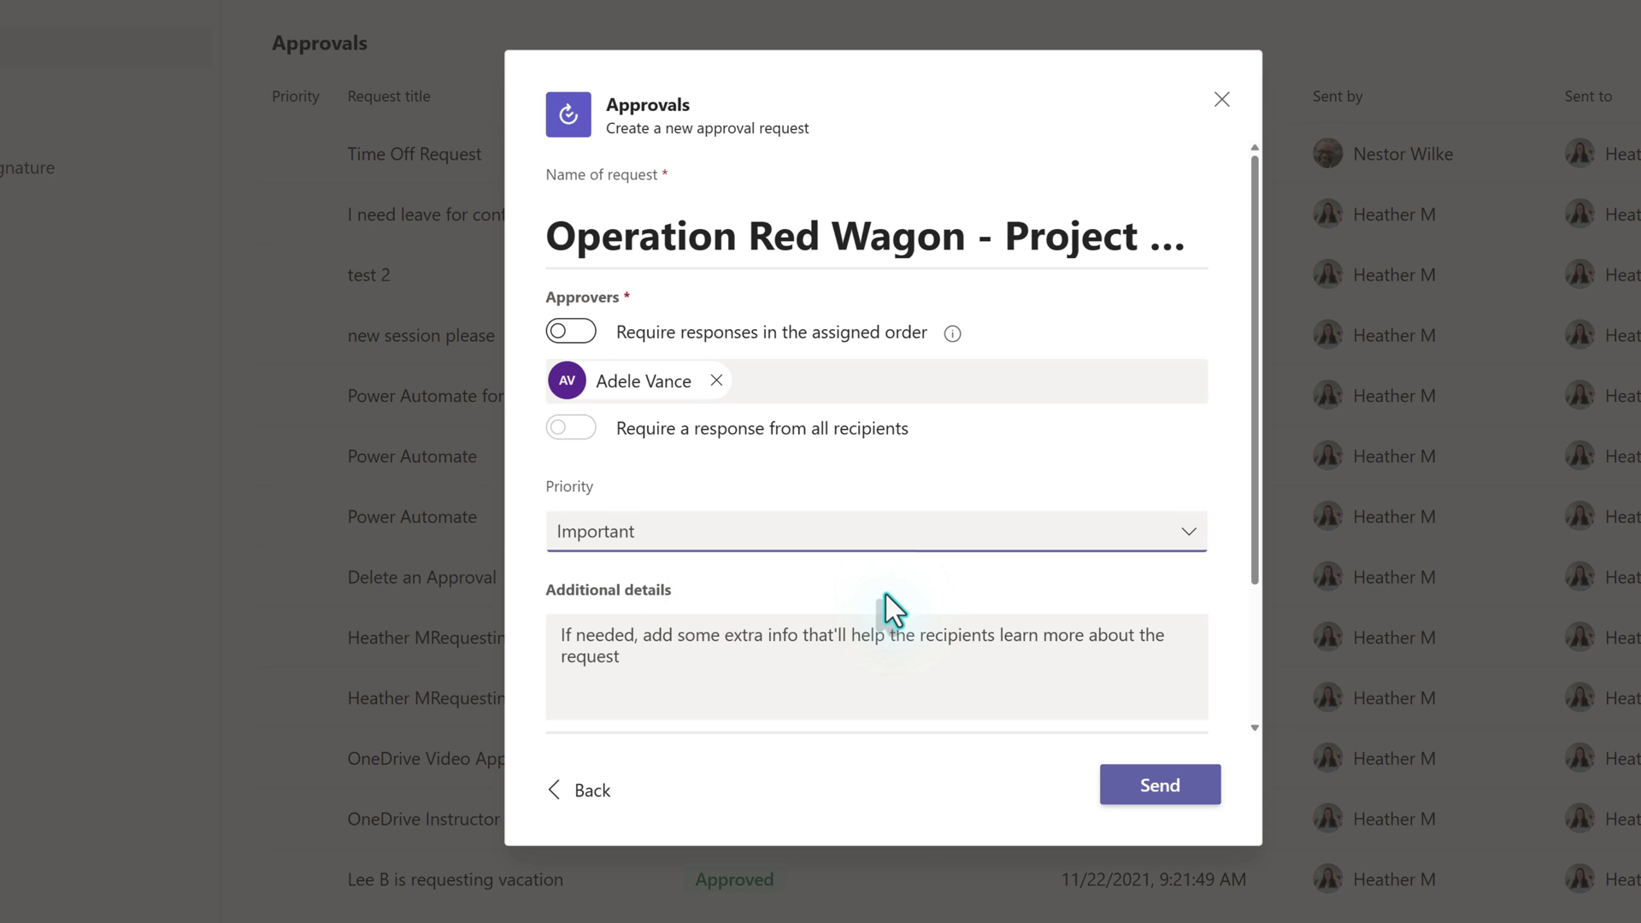
- Enter the additional details "This is the 2nd quarter briefing about Operation Red Wagon that will be presented at the leadership meeting on July 24th."
scroll(880, 607, "down", 3)
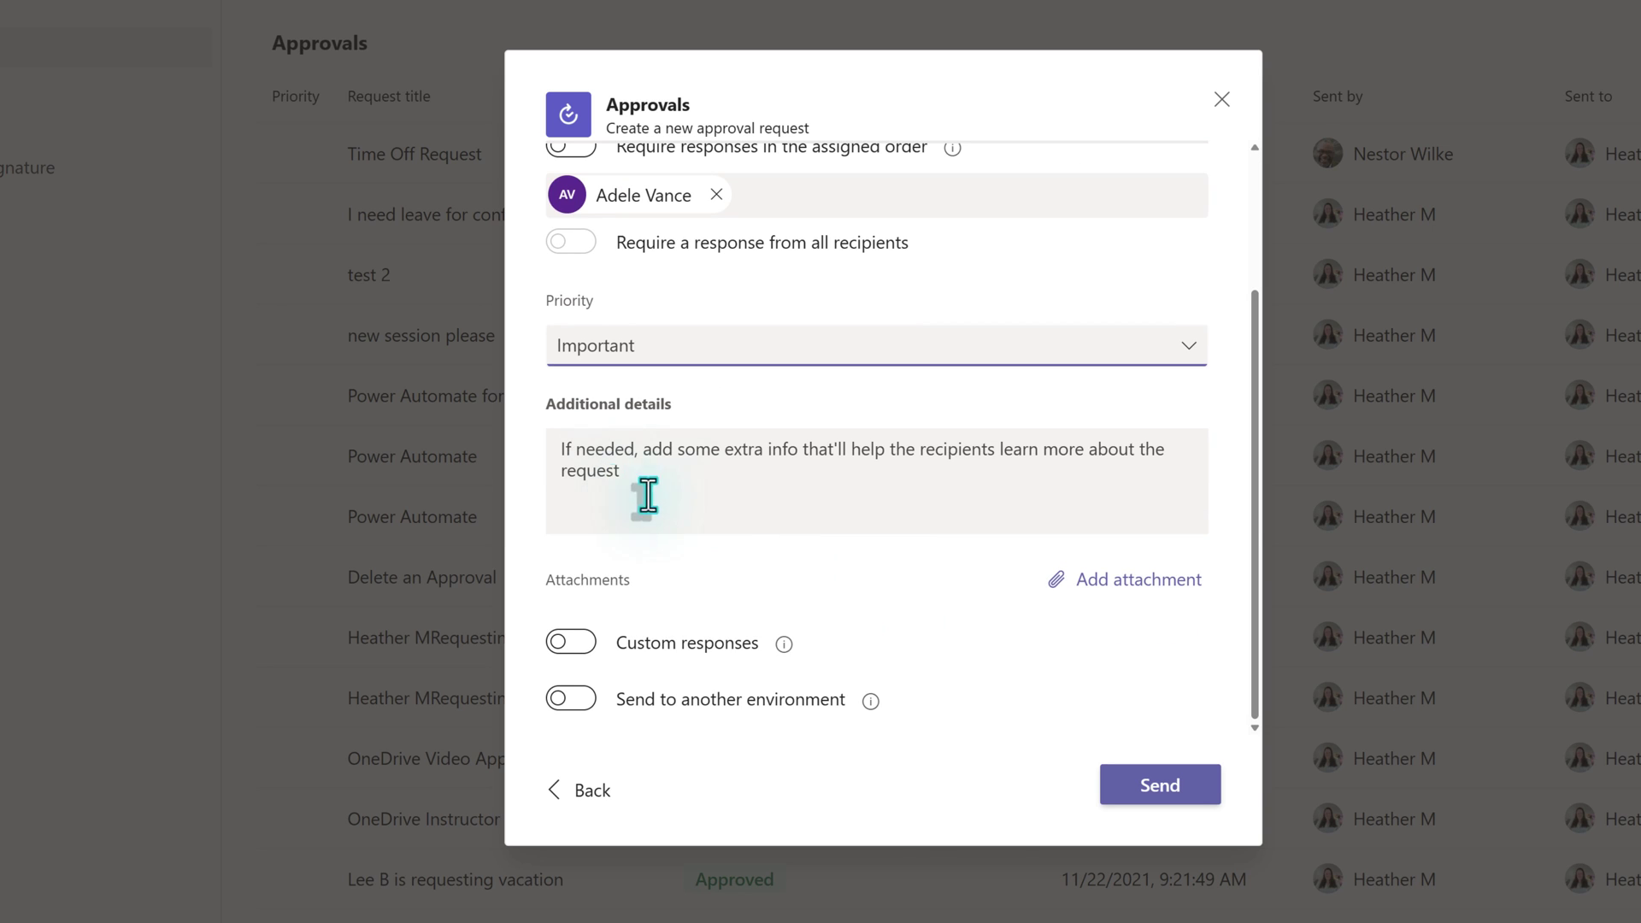
left_click(762, 484)
type("This is the 2nd quarter briefing about Operation Red Wagon that will be presented at the leadership meeting on July 24th.")
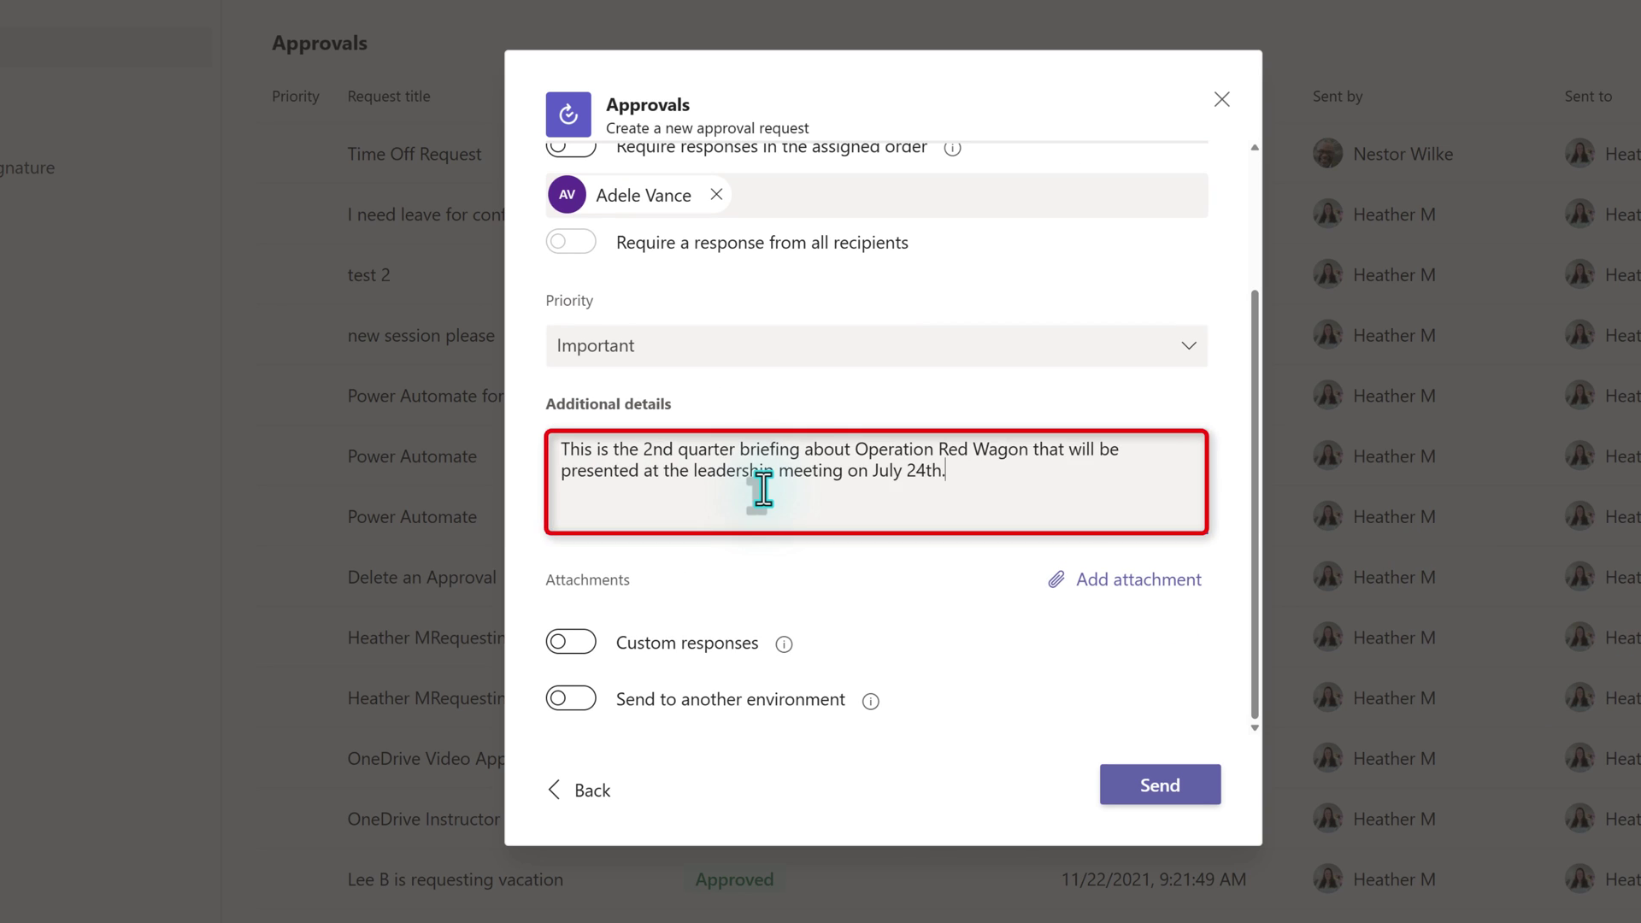
- Attach the Operation Red Wagon Brief Word document to the approval request
left_click(1133, 581)
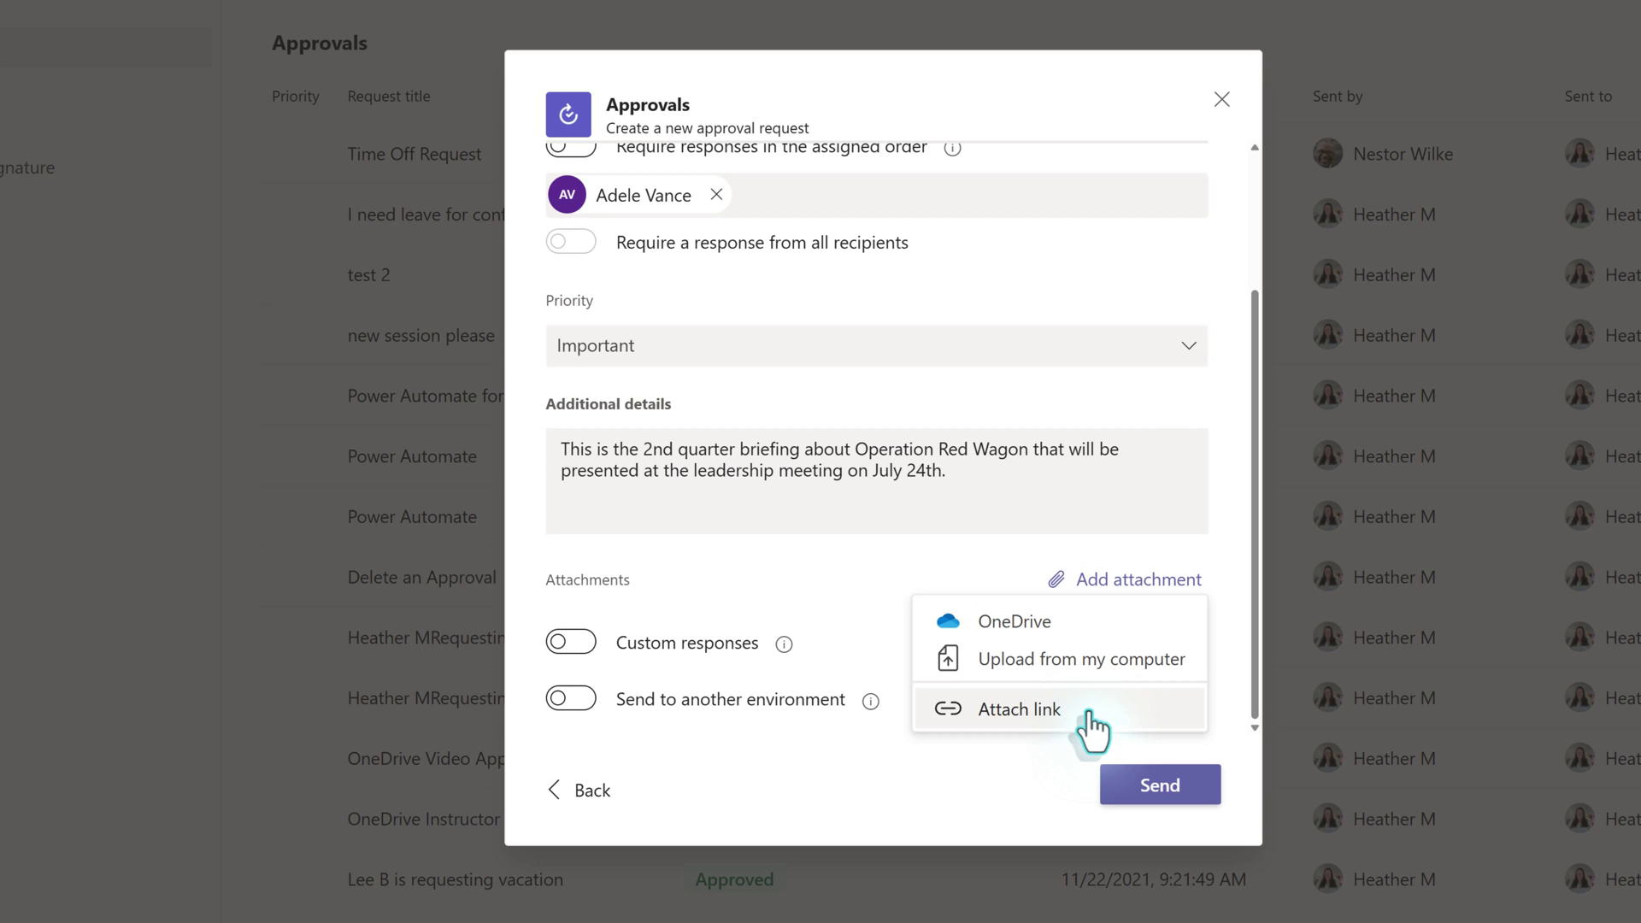
left_click(1085, 681)
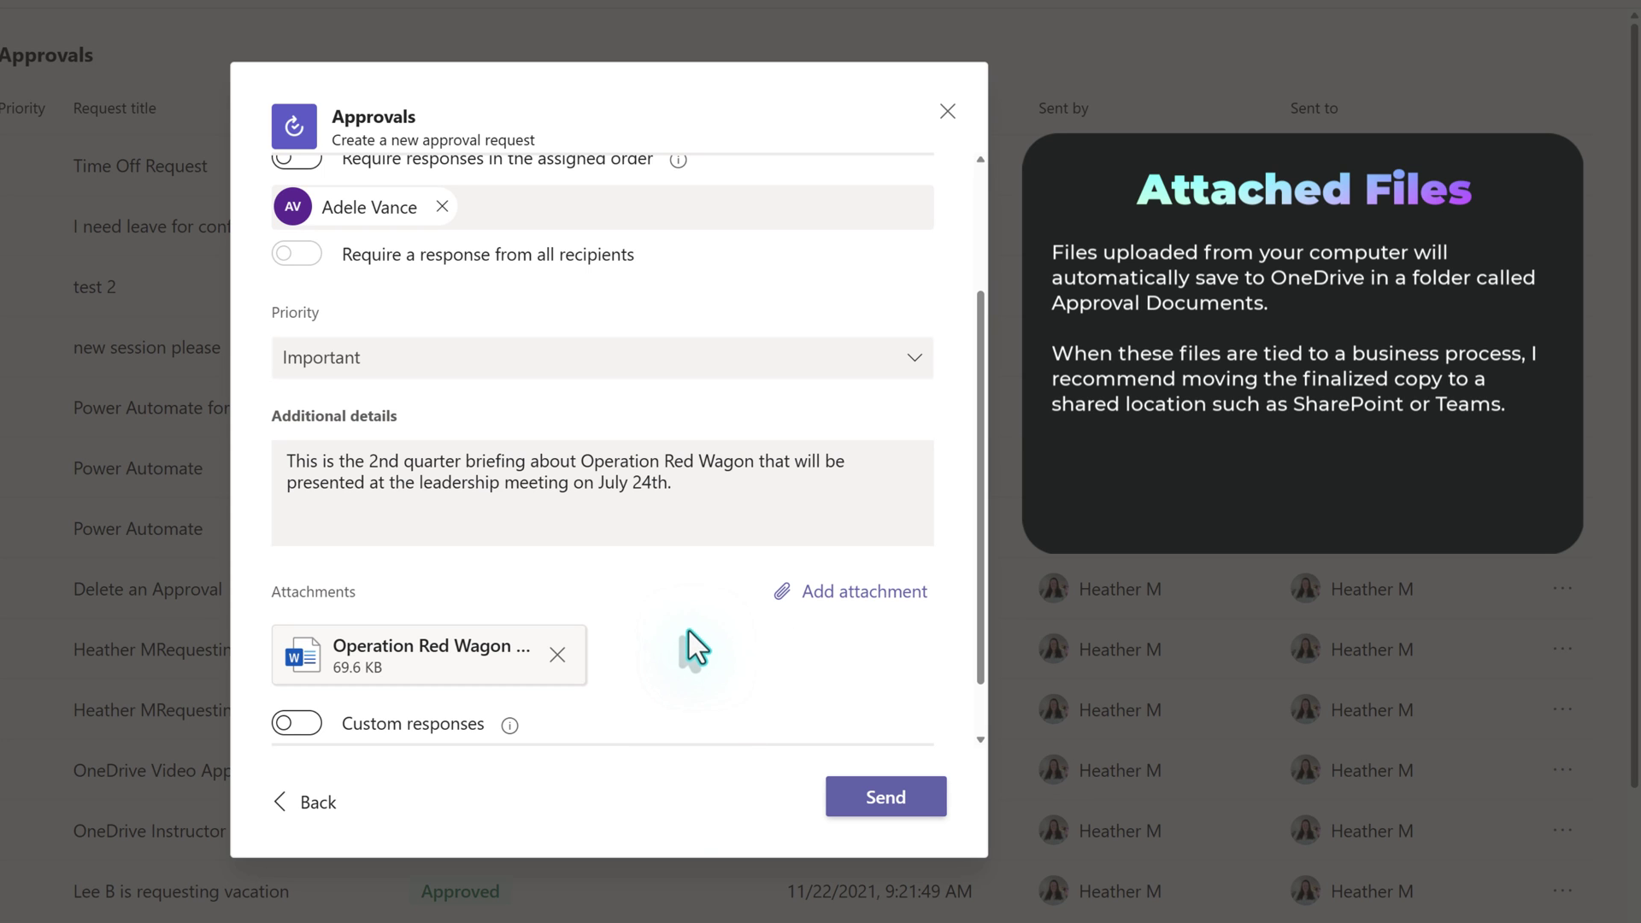
- Turn on custom responses for the request and switch the option back off
scroll(687, 633, "down", 2)
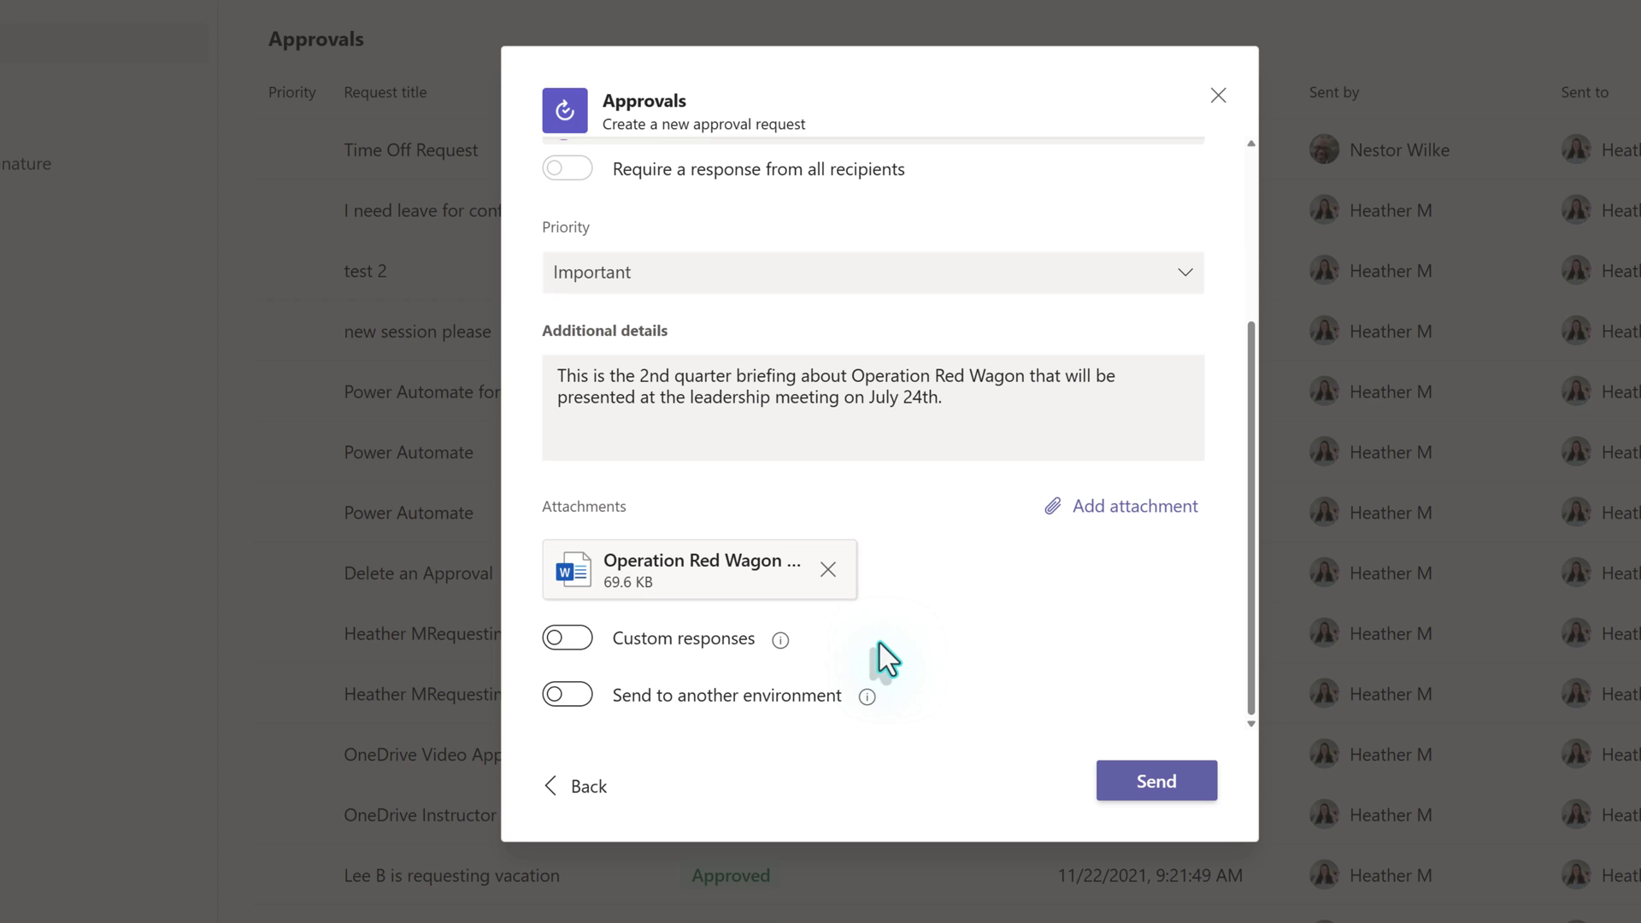
left_click(564, 641)
scroll(1086, 530, "down", 1)
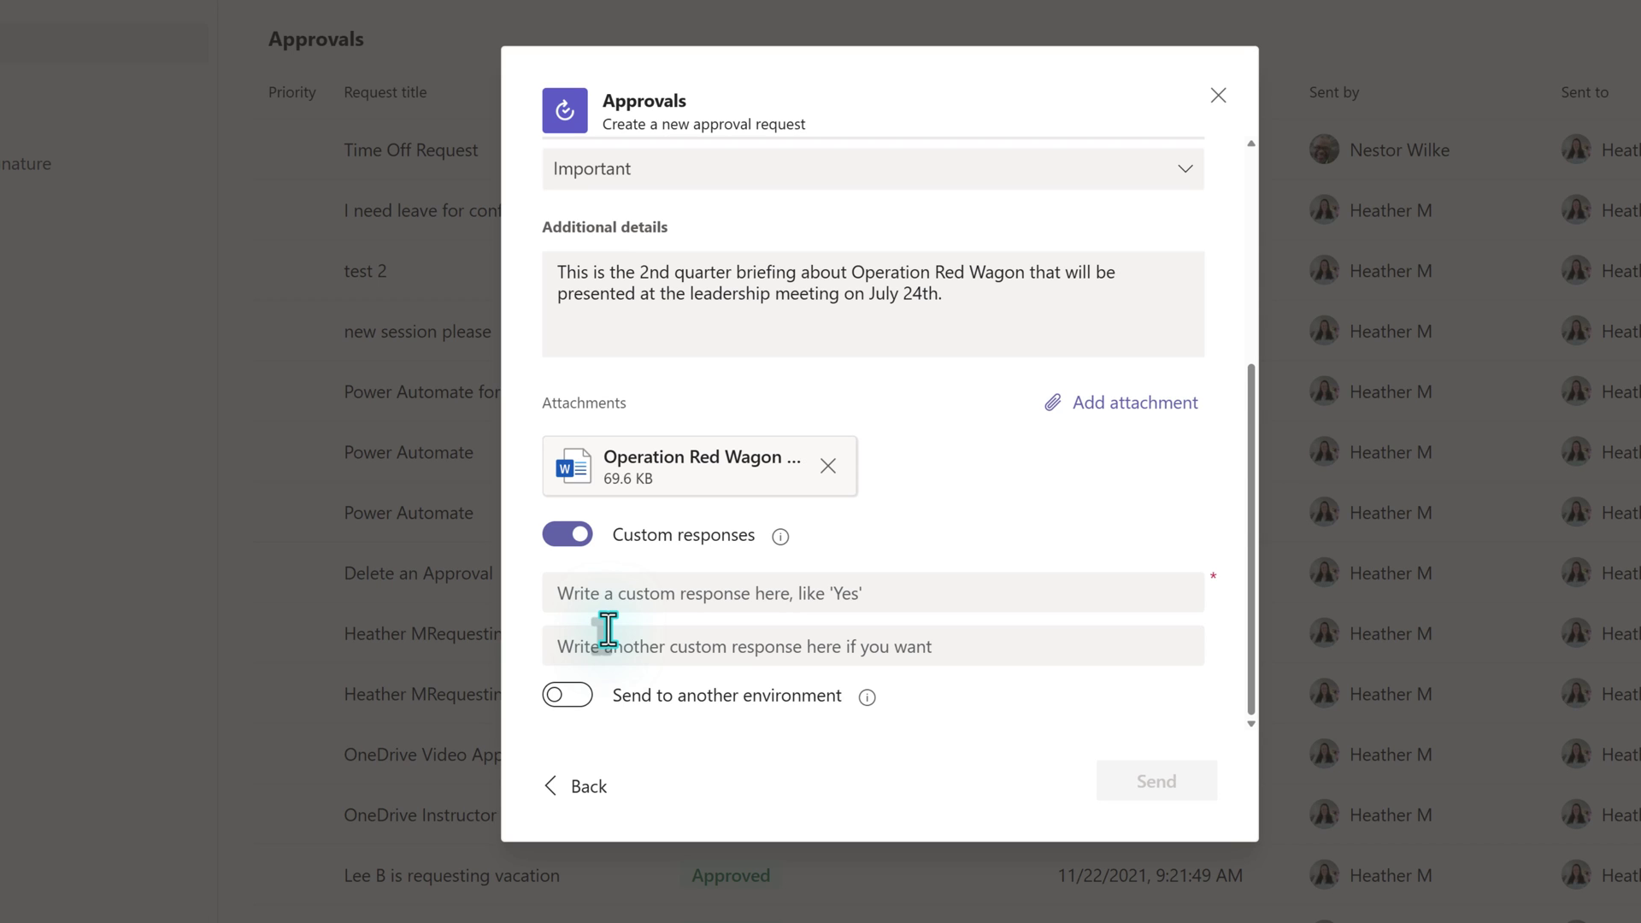
left_click(563, 596)
left_click(566, 534)
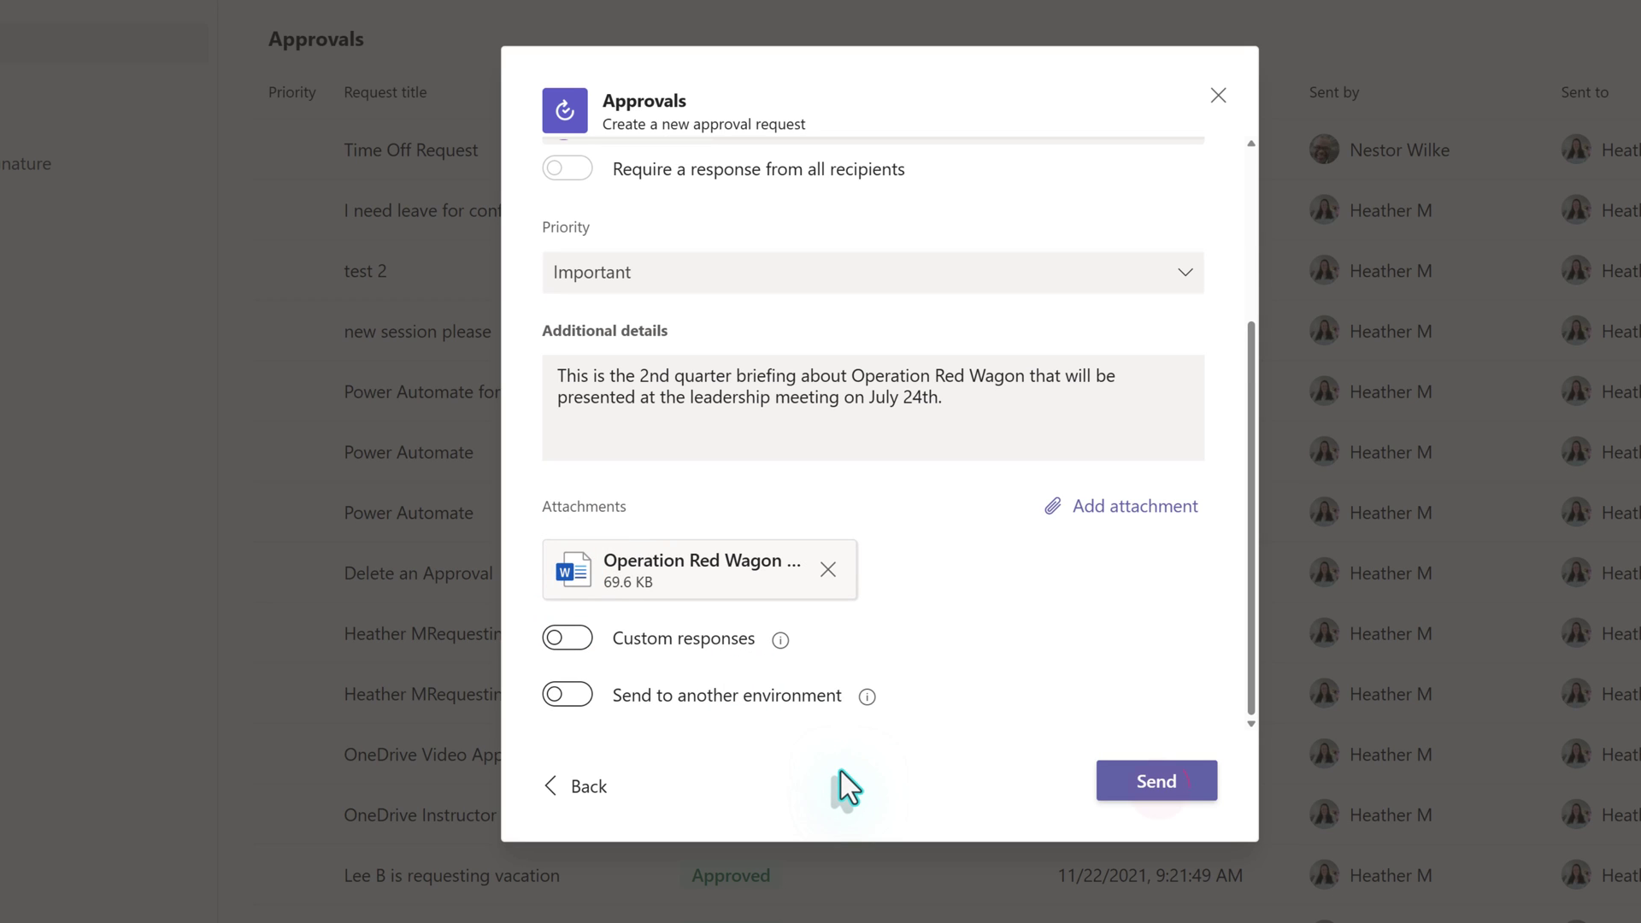
- Send the approval request and open the details of the Requested "Operation Red Wagon - Project Brief" entry in the sent approvals
left_click(1156, 783)
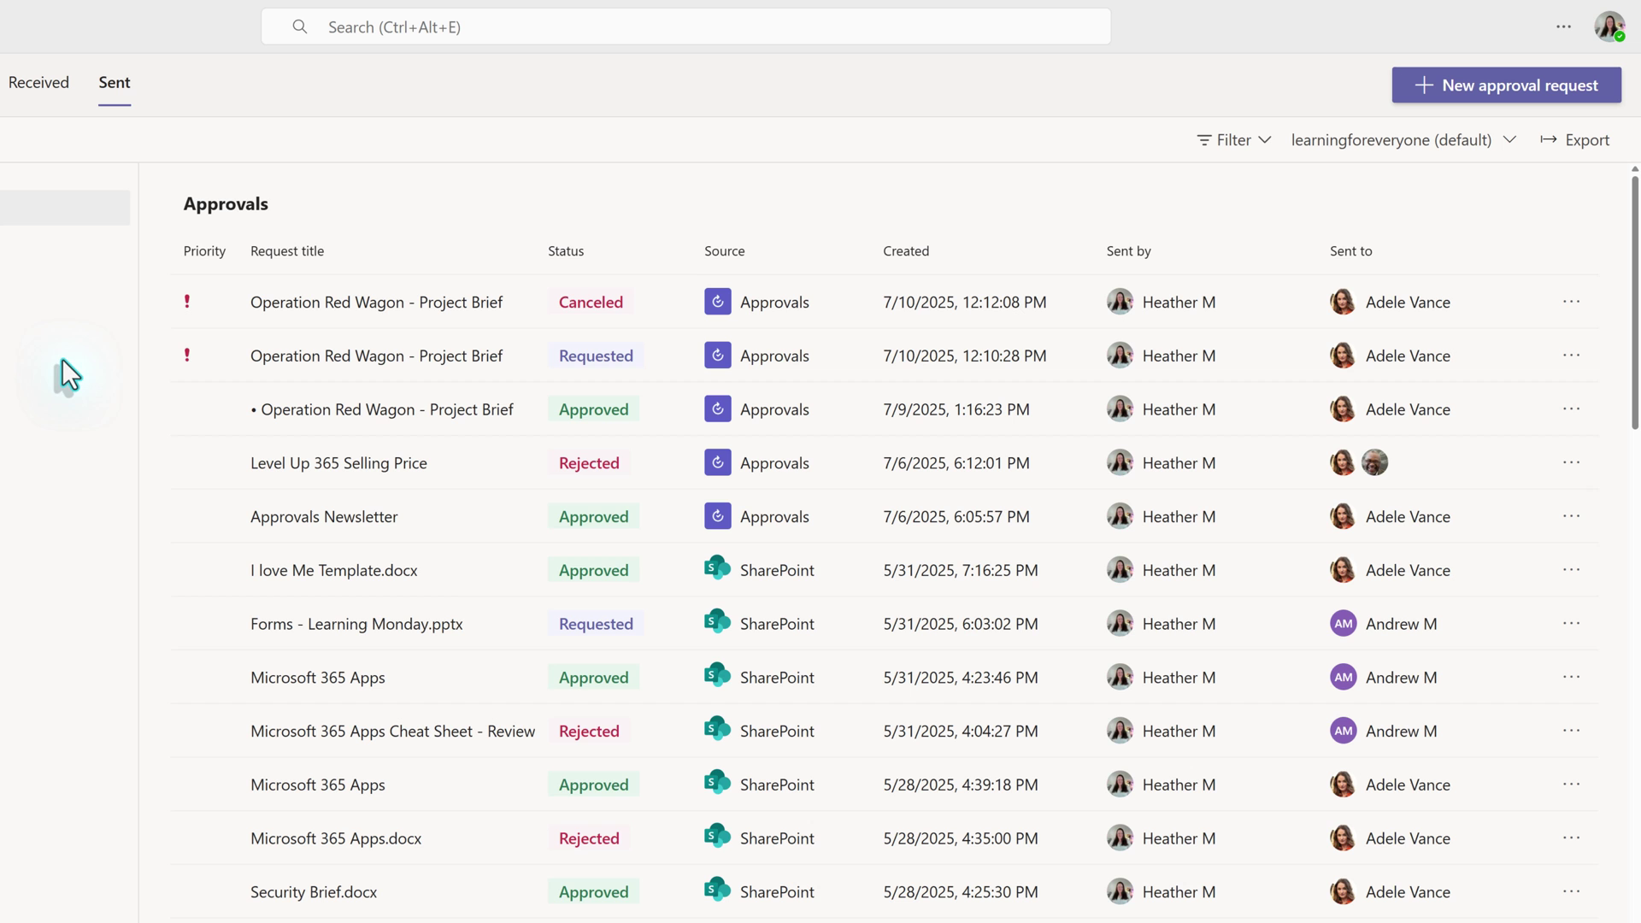
left_click(455, 361)
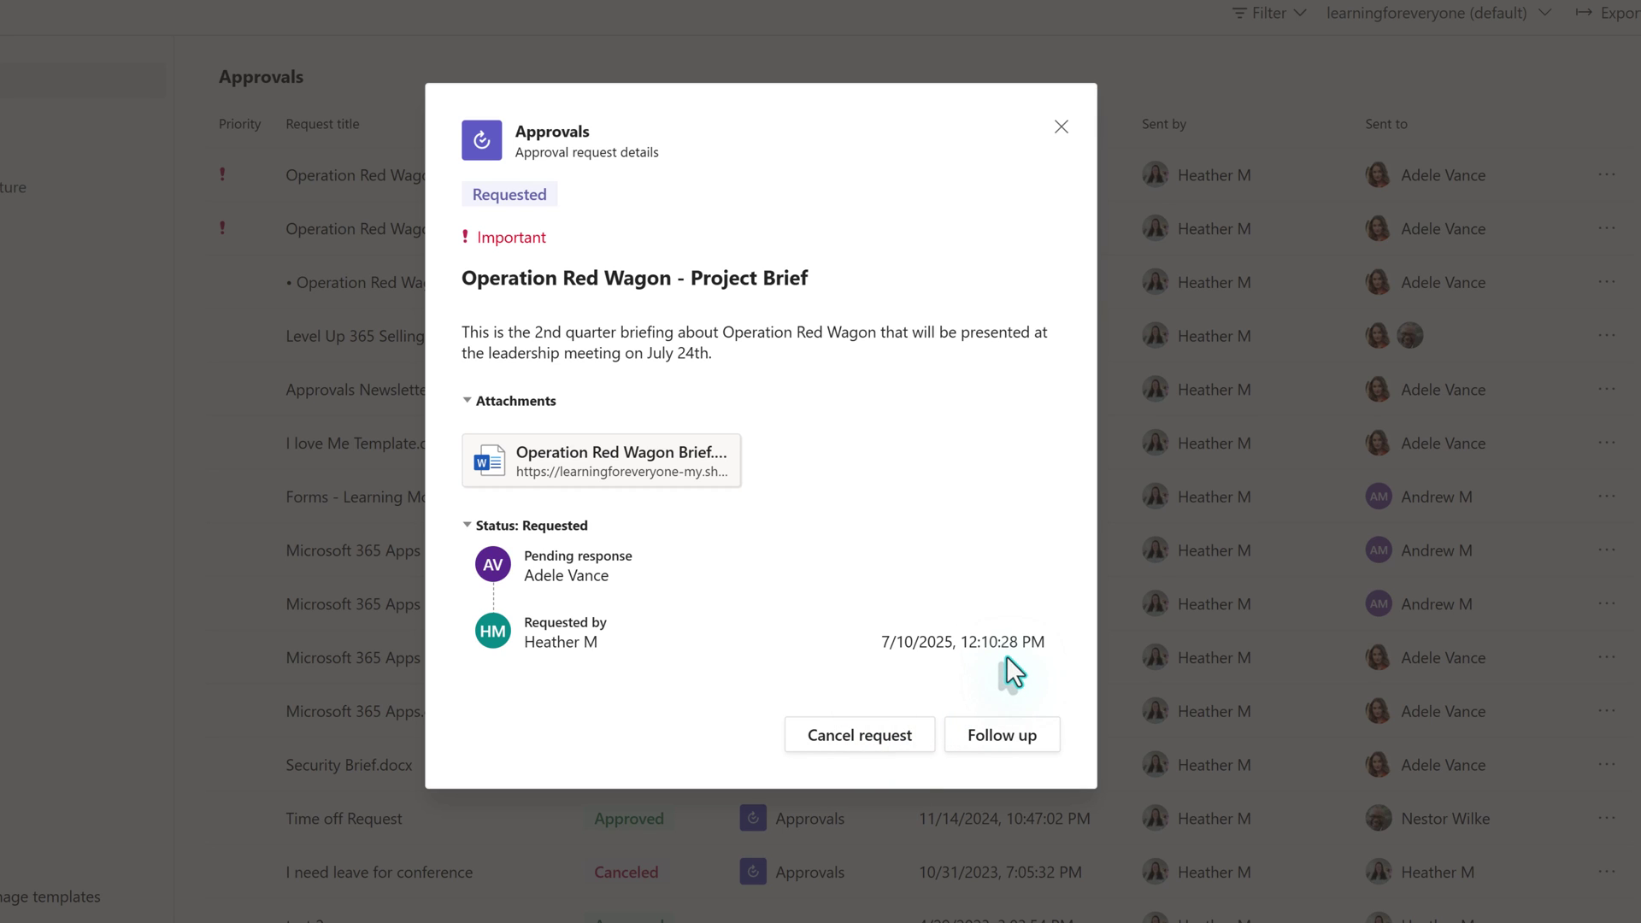
- Send the approver a follow-up notification for the pending request and close its details
left_click(1011, 744)
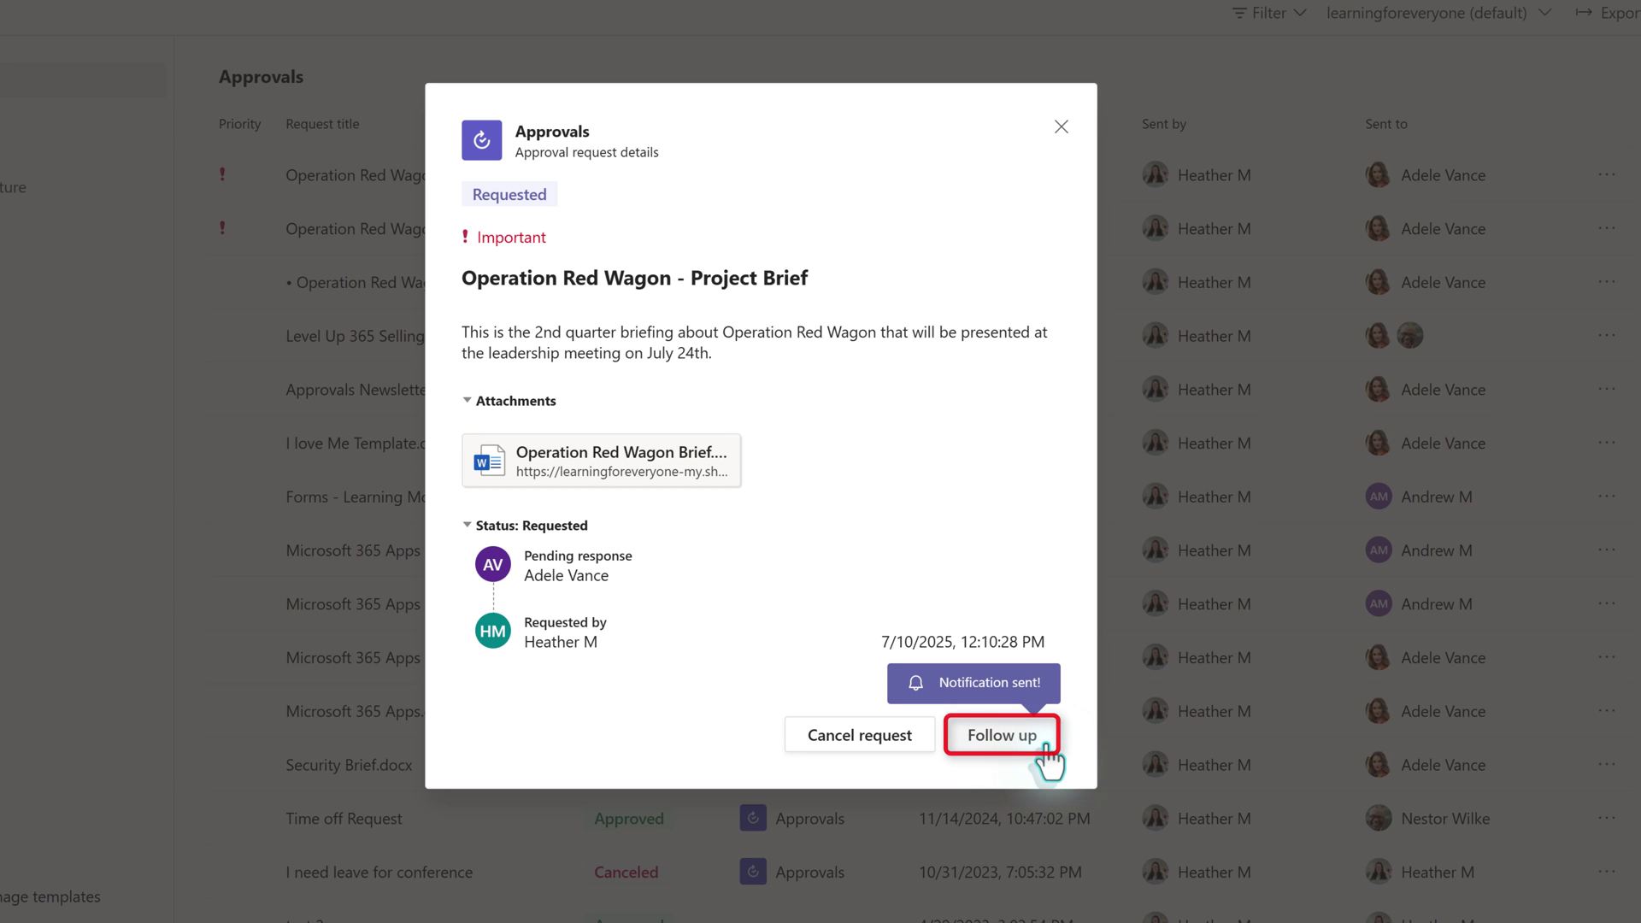
left_click(1061, 129)
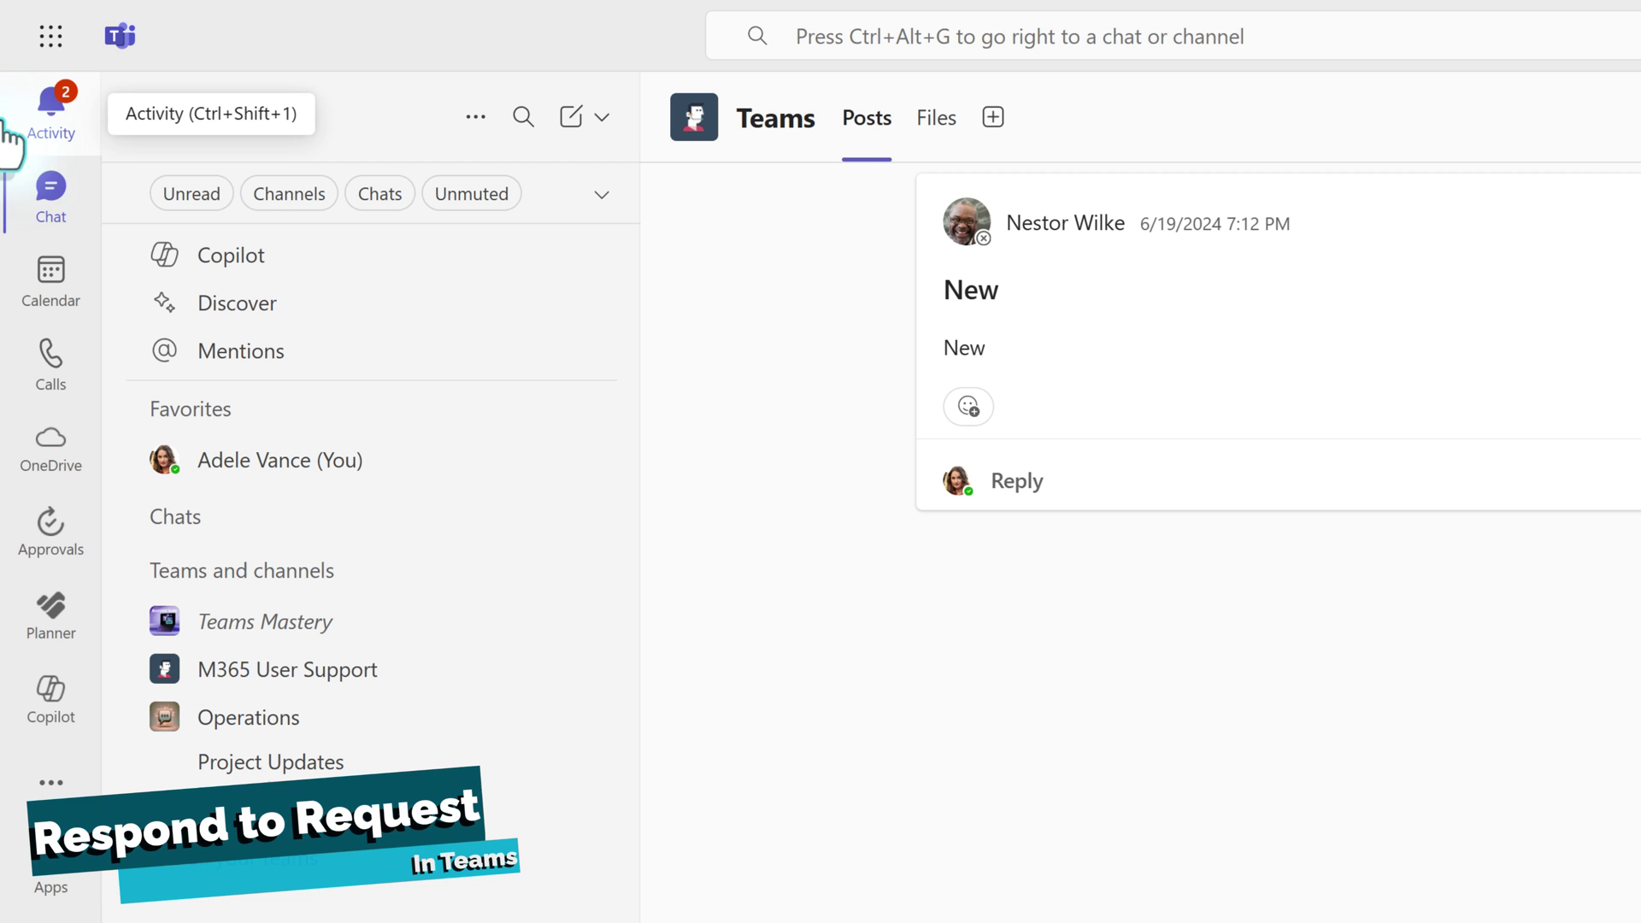
- As the approver, check the activity feed, then open and review the Requested "Operation Red Wagon - Project Brief" entry in the received approvals
left_click(54, 124)
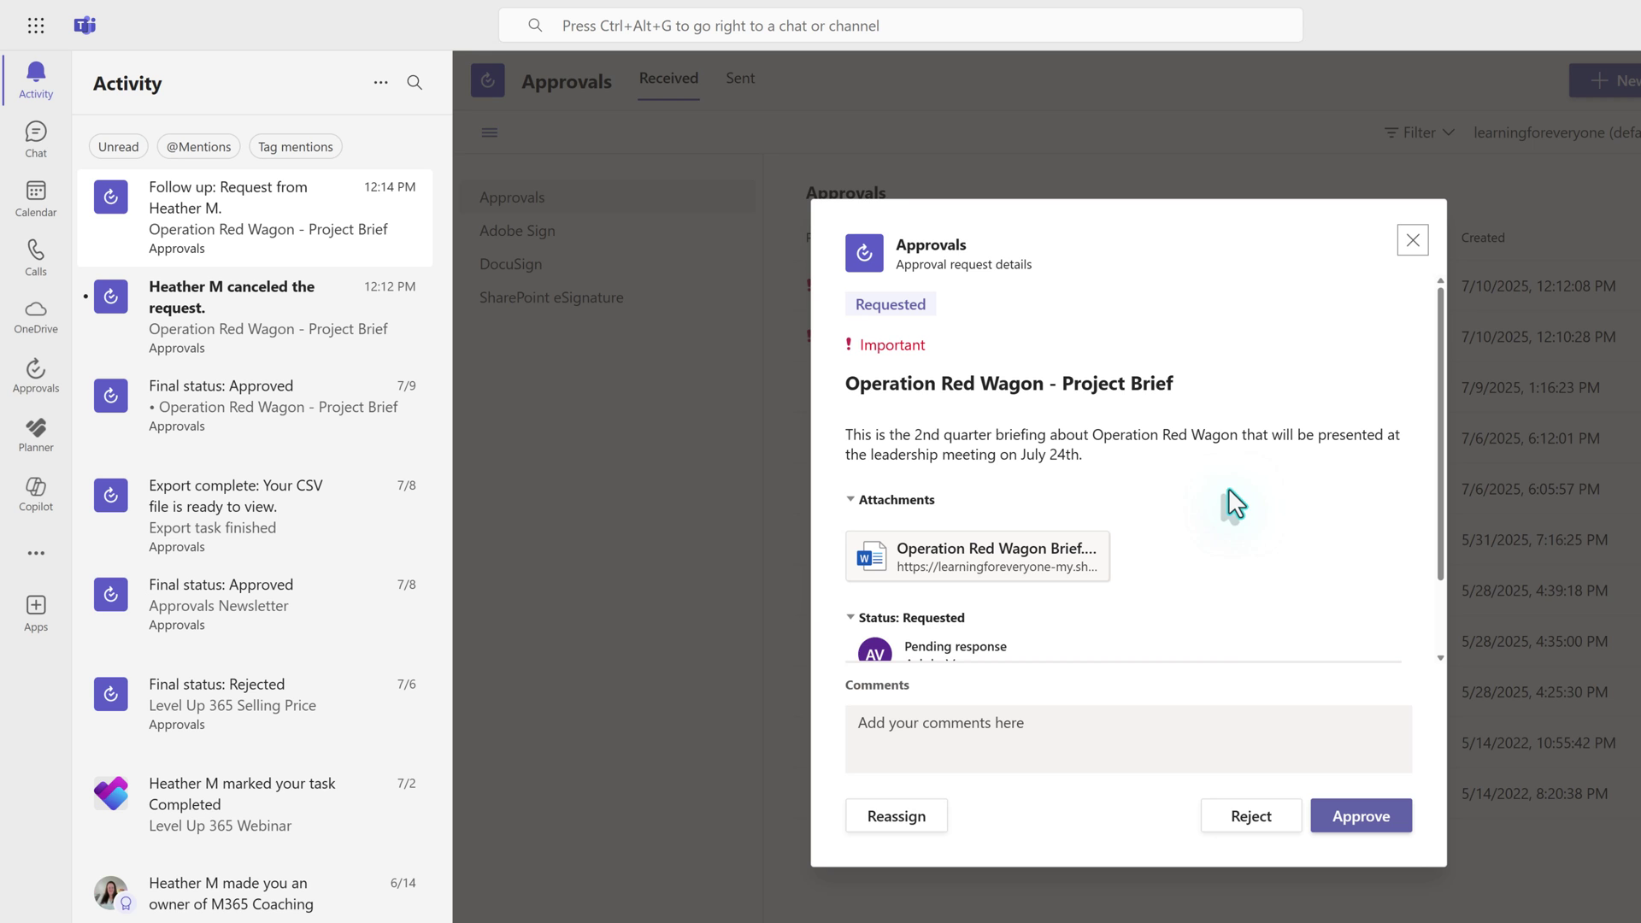
left_click(32, 376)
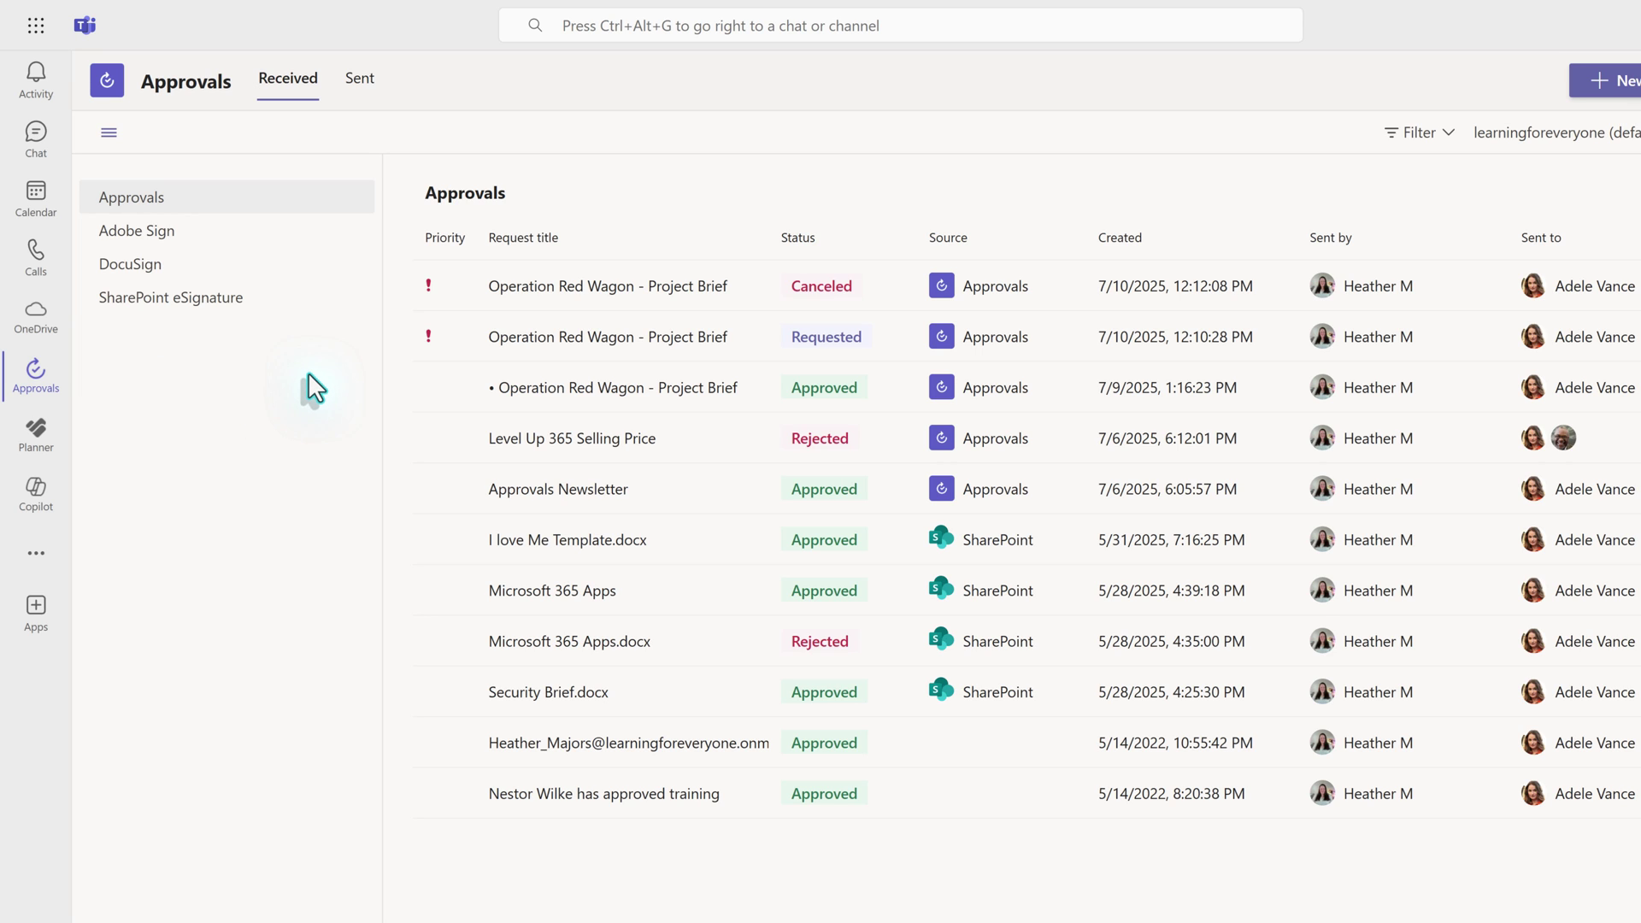
left_click(540, 352)
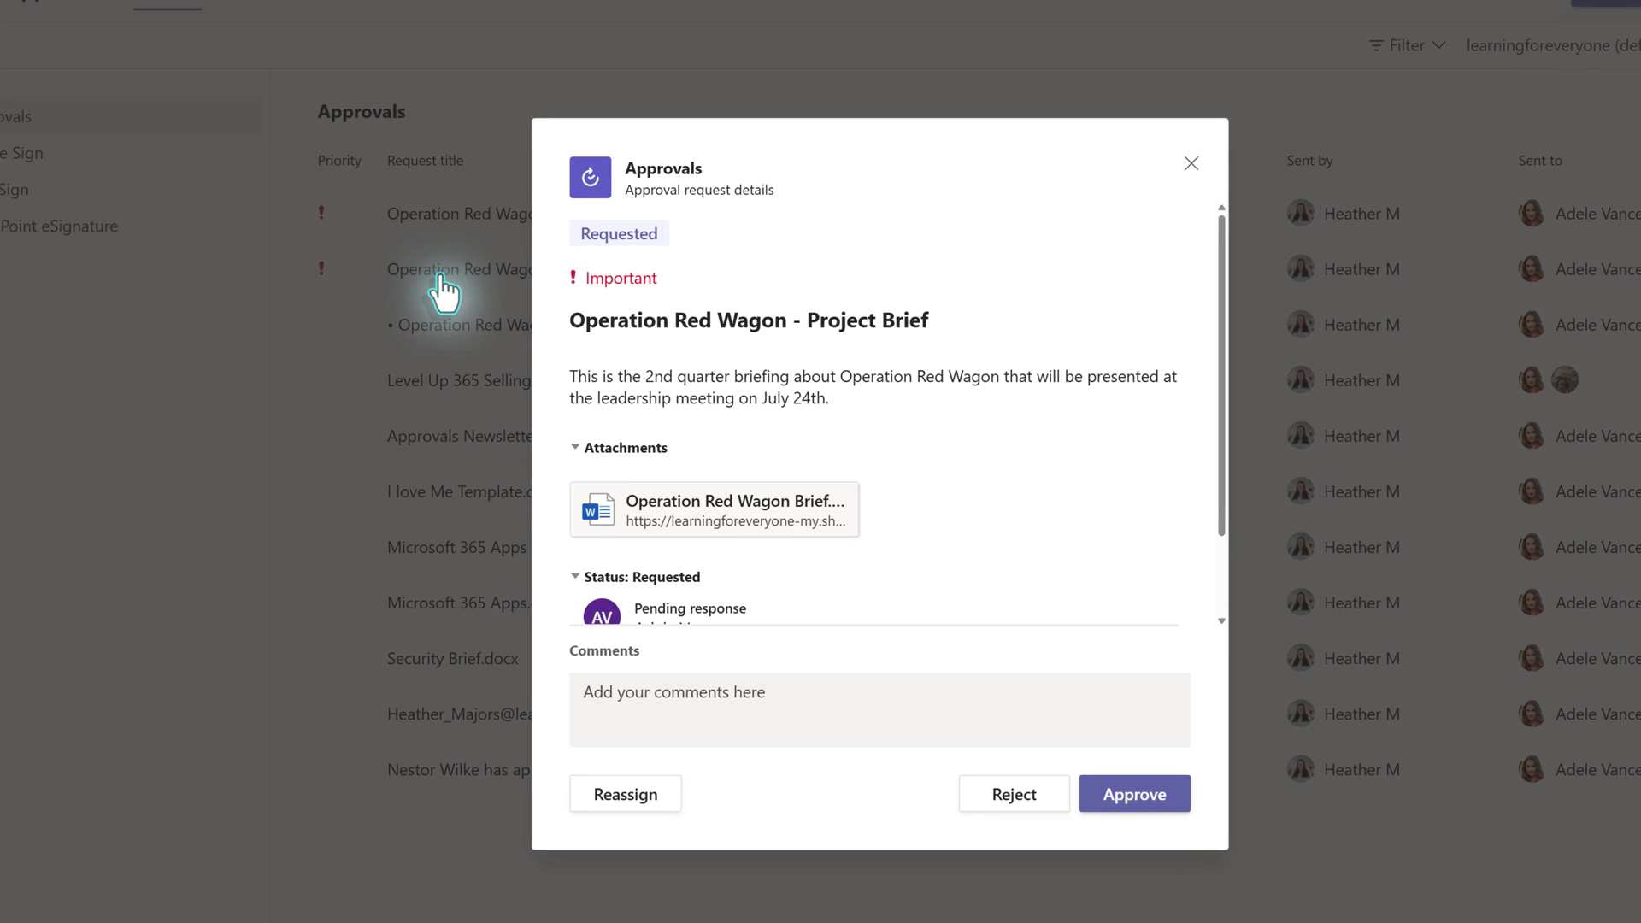
scroll(838, 362, "down", 2)
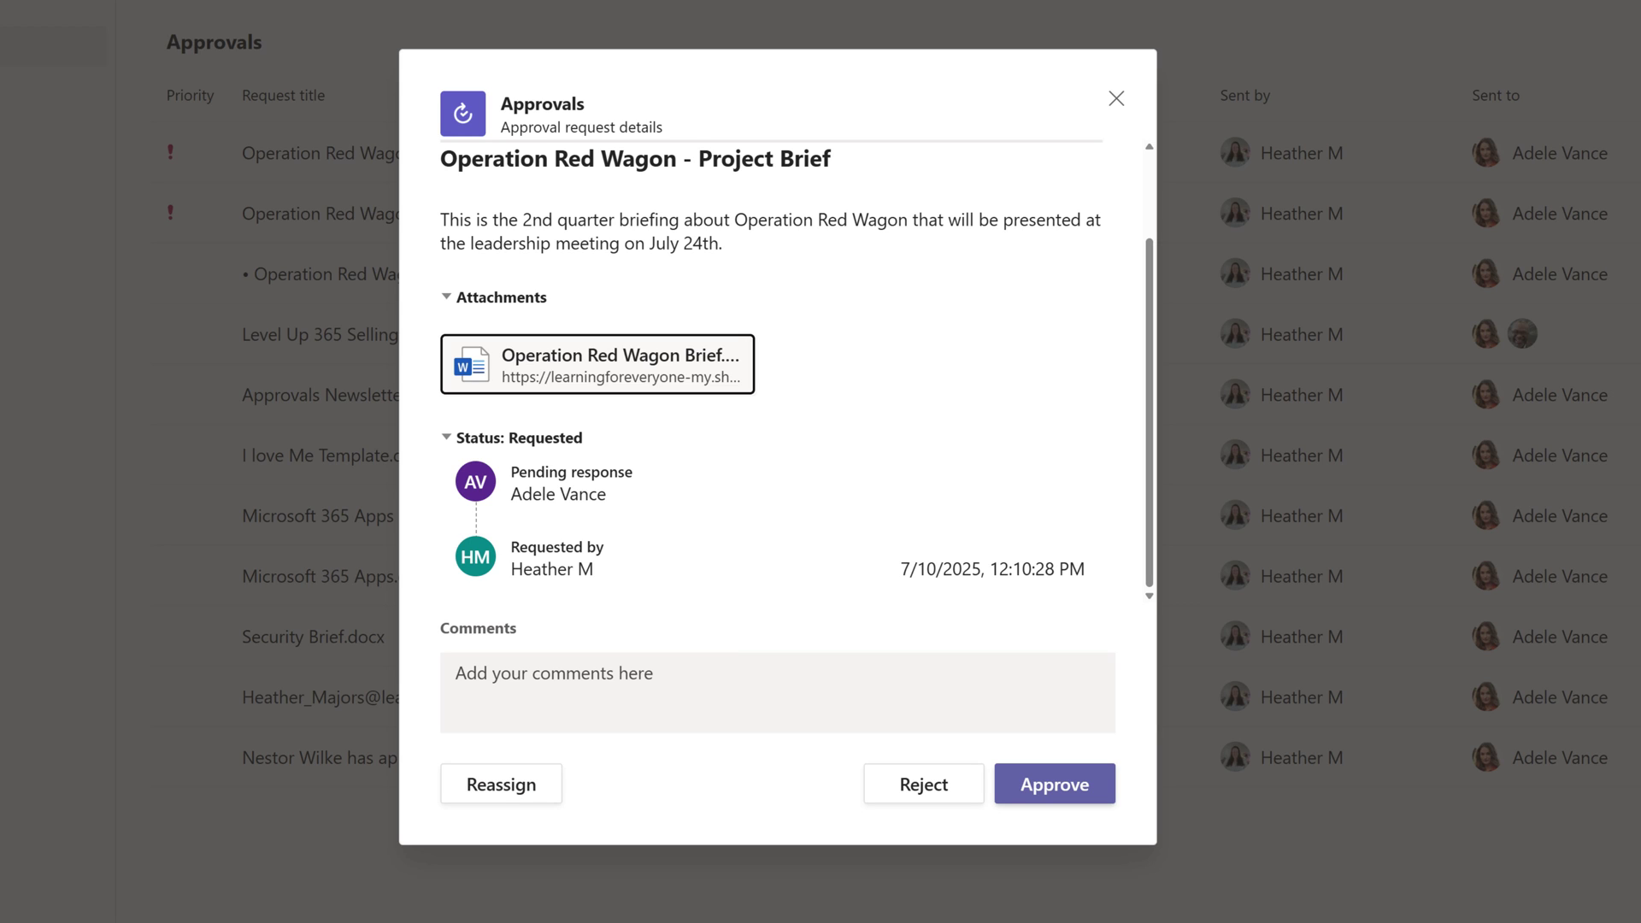
- Approve the request with the comment "There is a typo on page 3. See the comments on the document. After that is fixed this is approved."
left_click(547, 675)
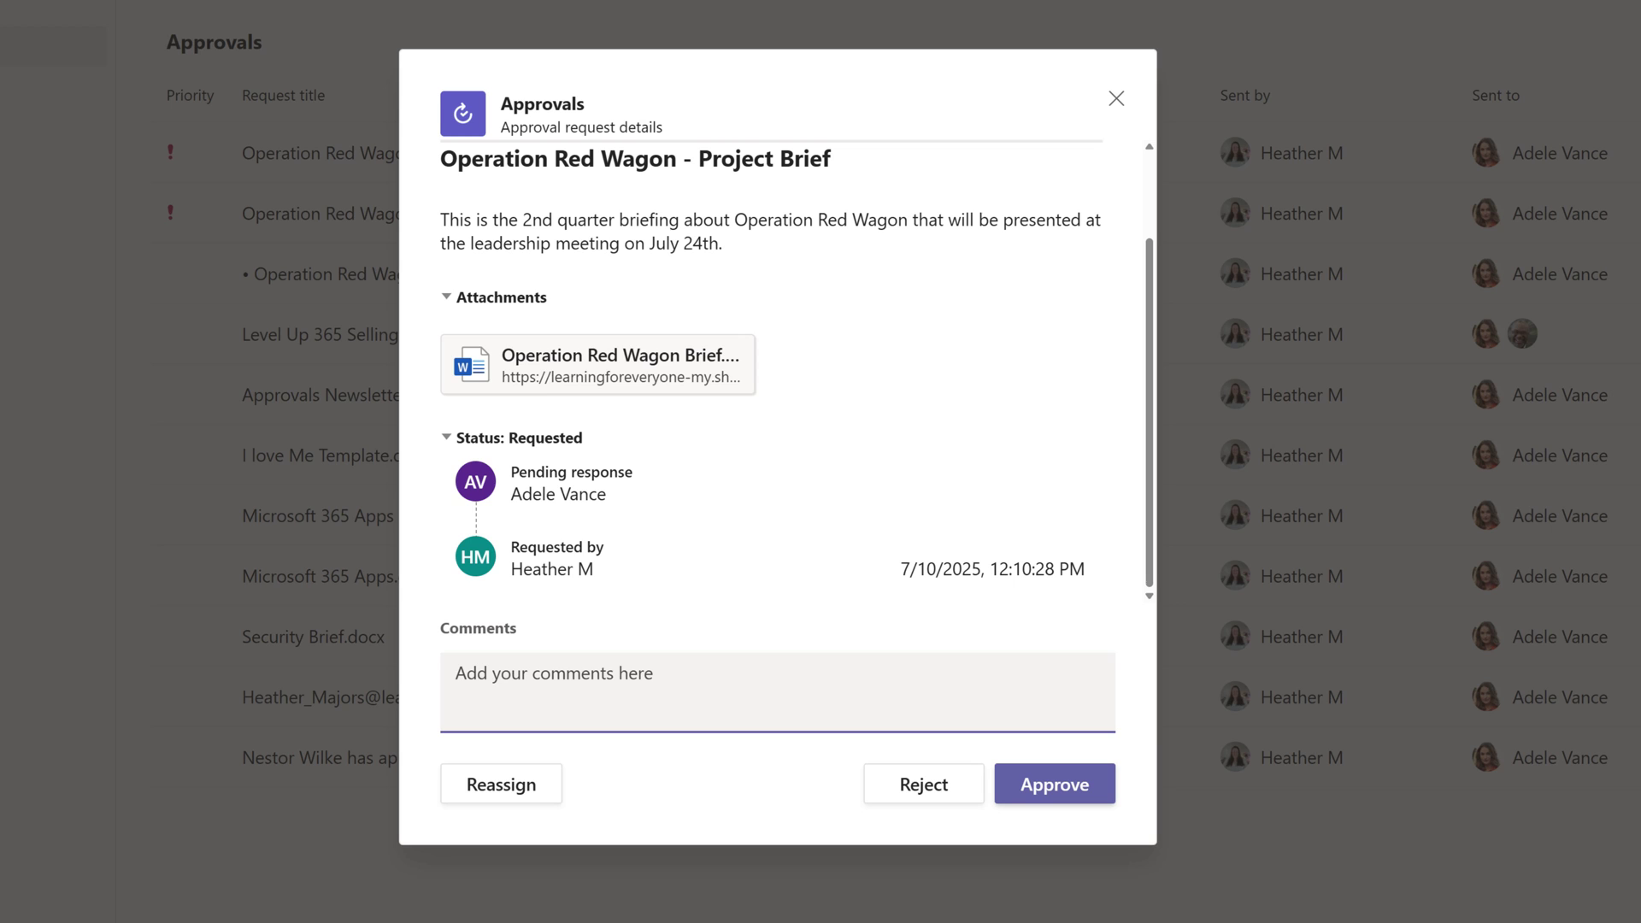
type("There is a typo on page 3. See the comments on the document. After that is fixed this is approved.")
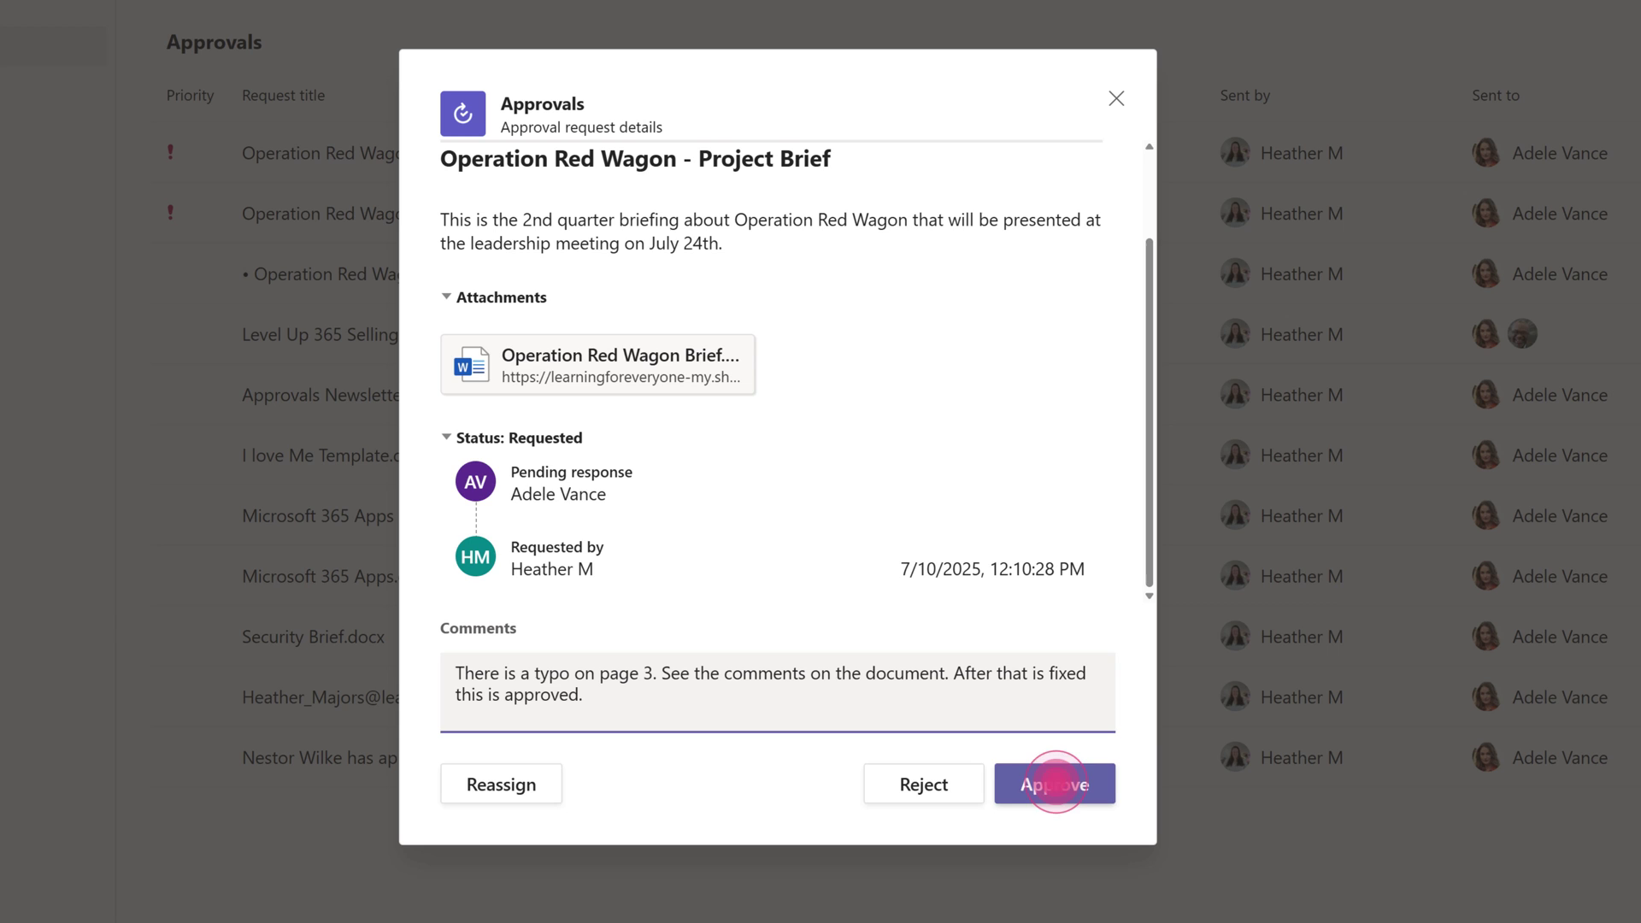
left_click(1056, 783)
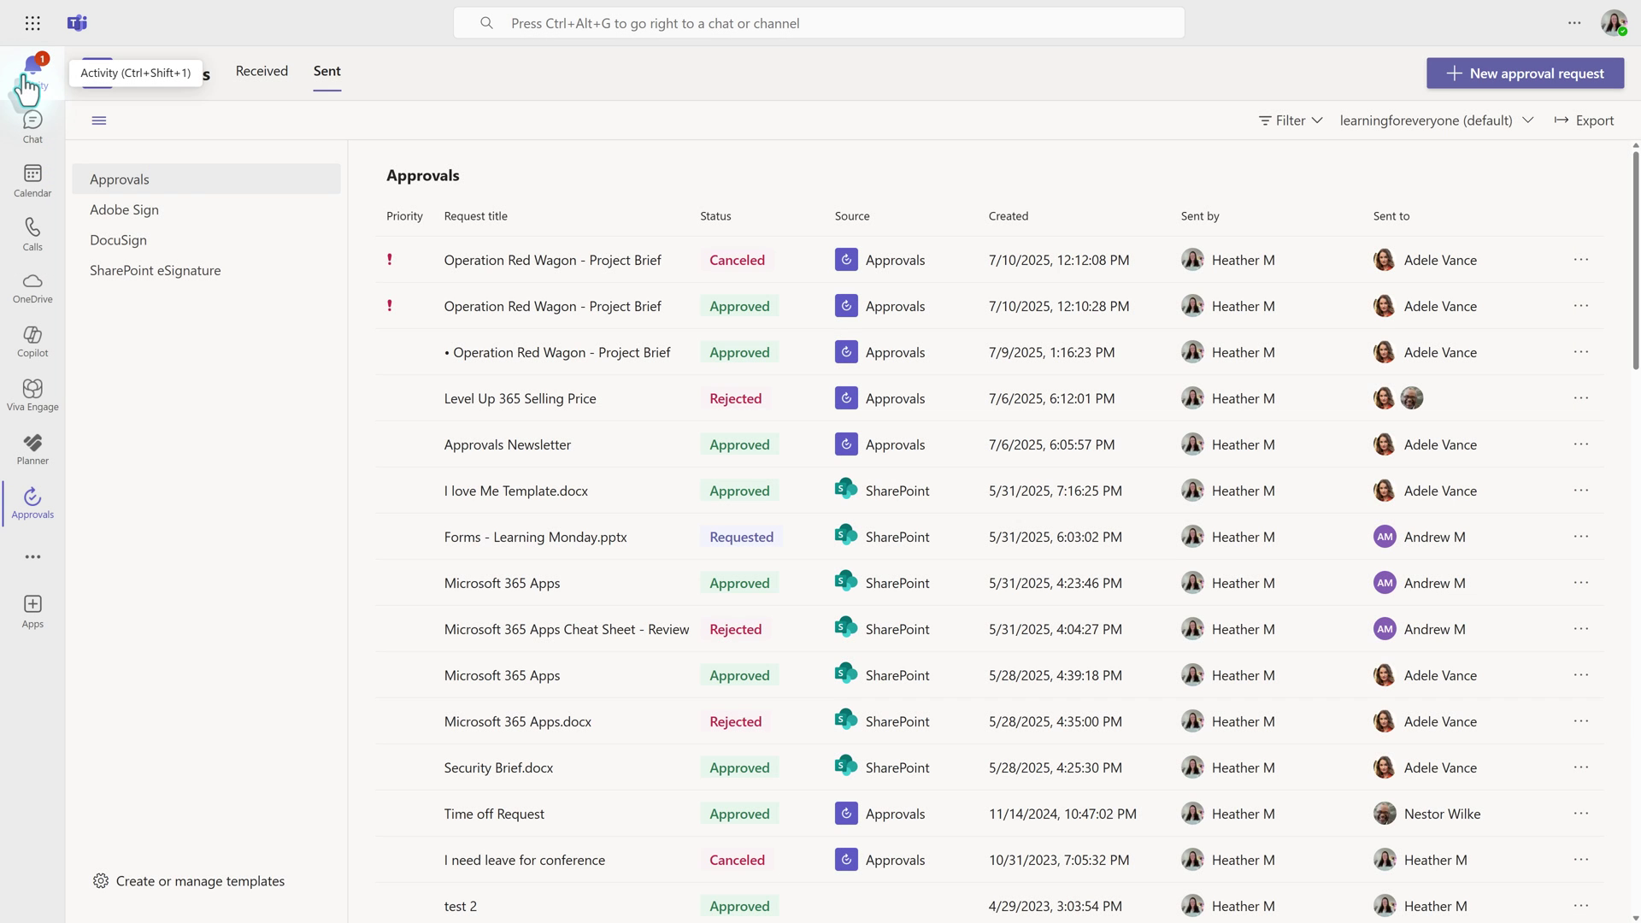
- As the requester, open the activity feed to check for the response to the approval request
left_click(31, 82)
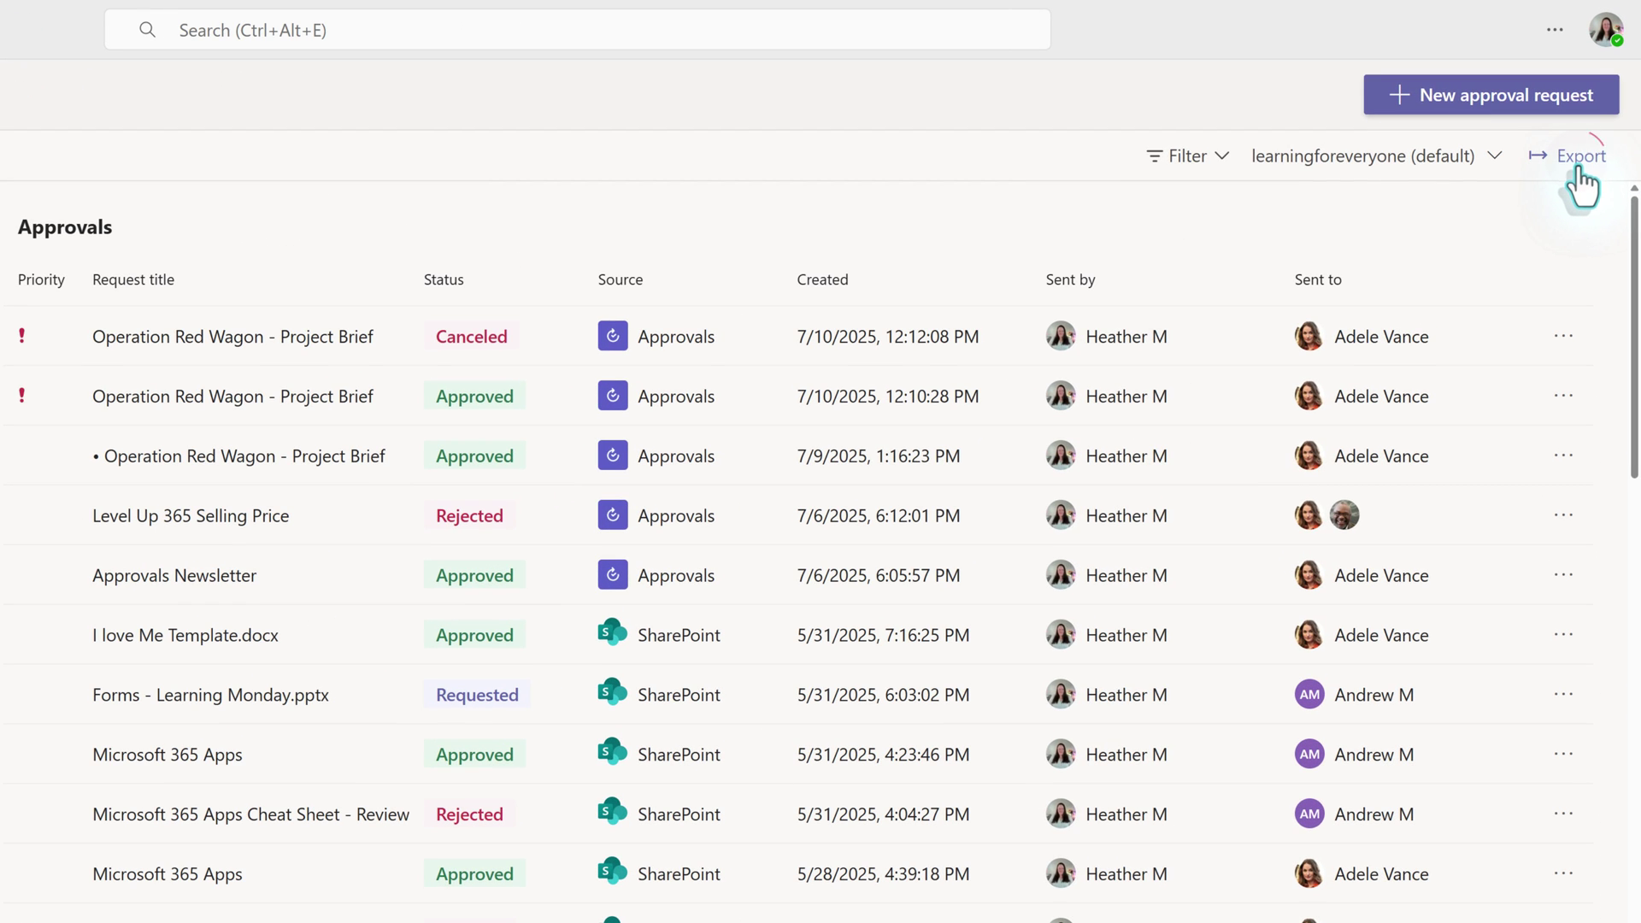
- Export the sent approvals from 4/1/2025 to 6/29/2025 to OneDrive and open the exported CSV file's location
left_click(1577, 159)
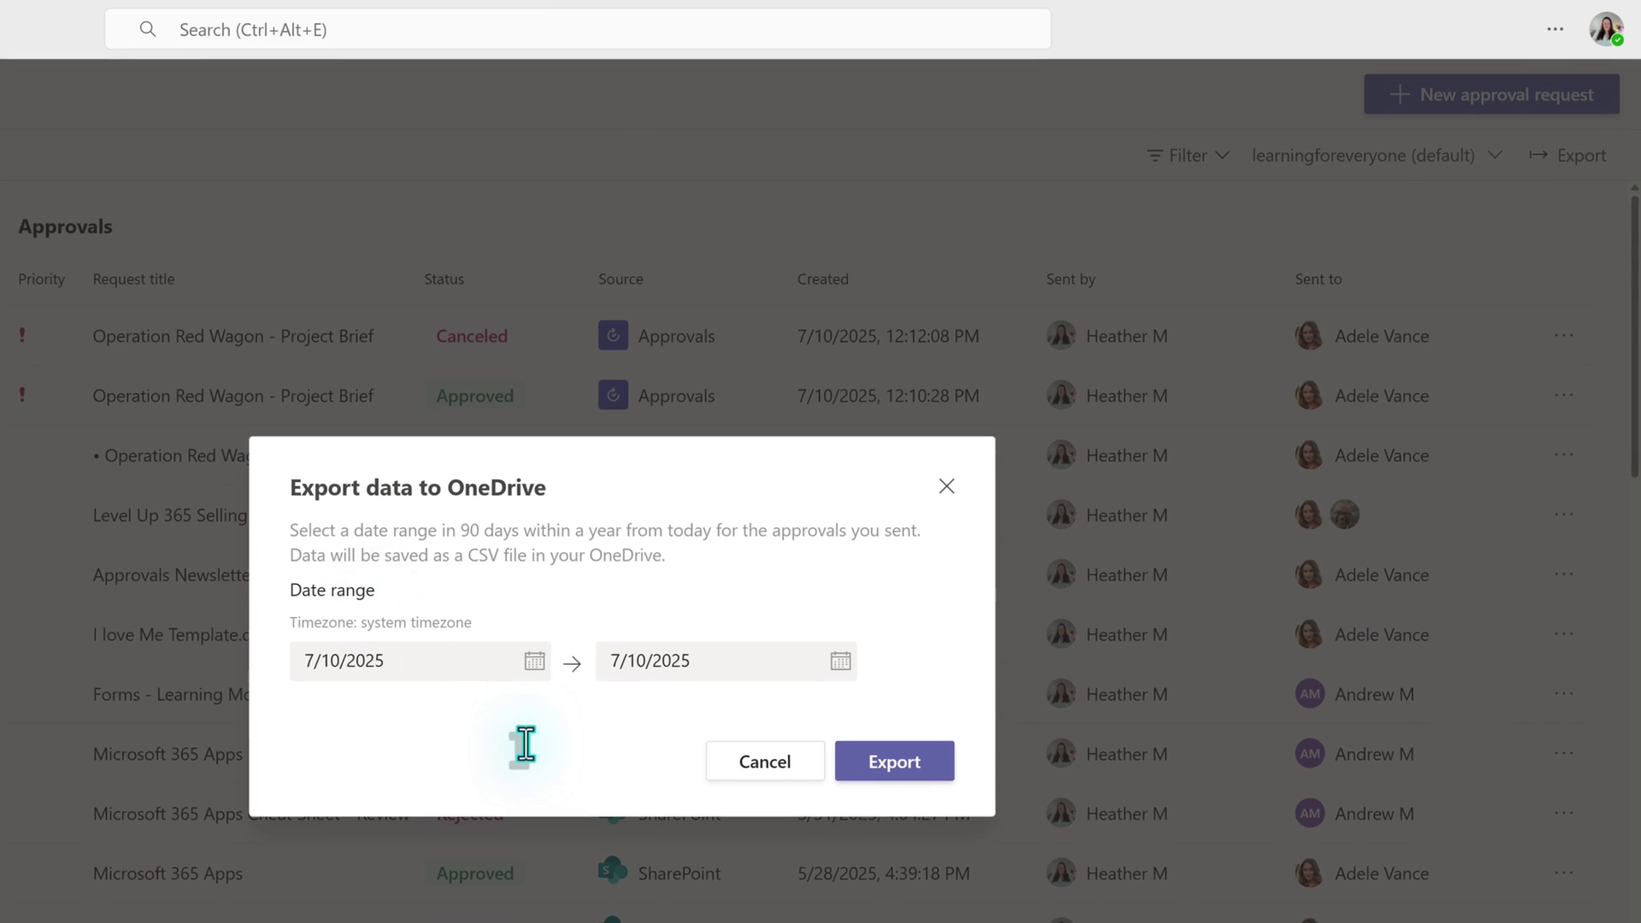
left_click(620, 523)
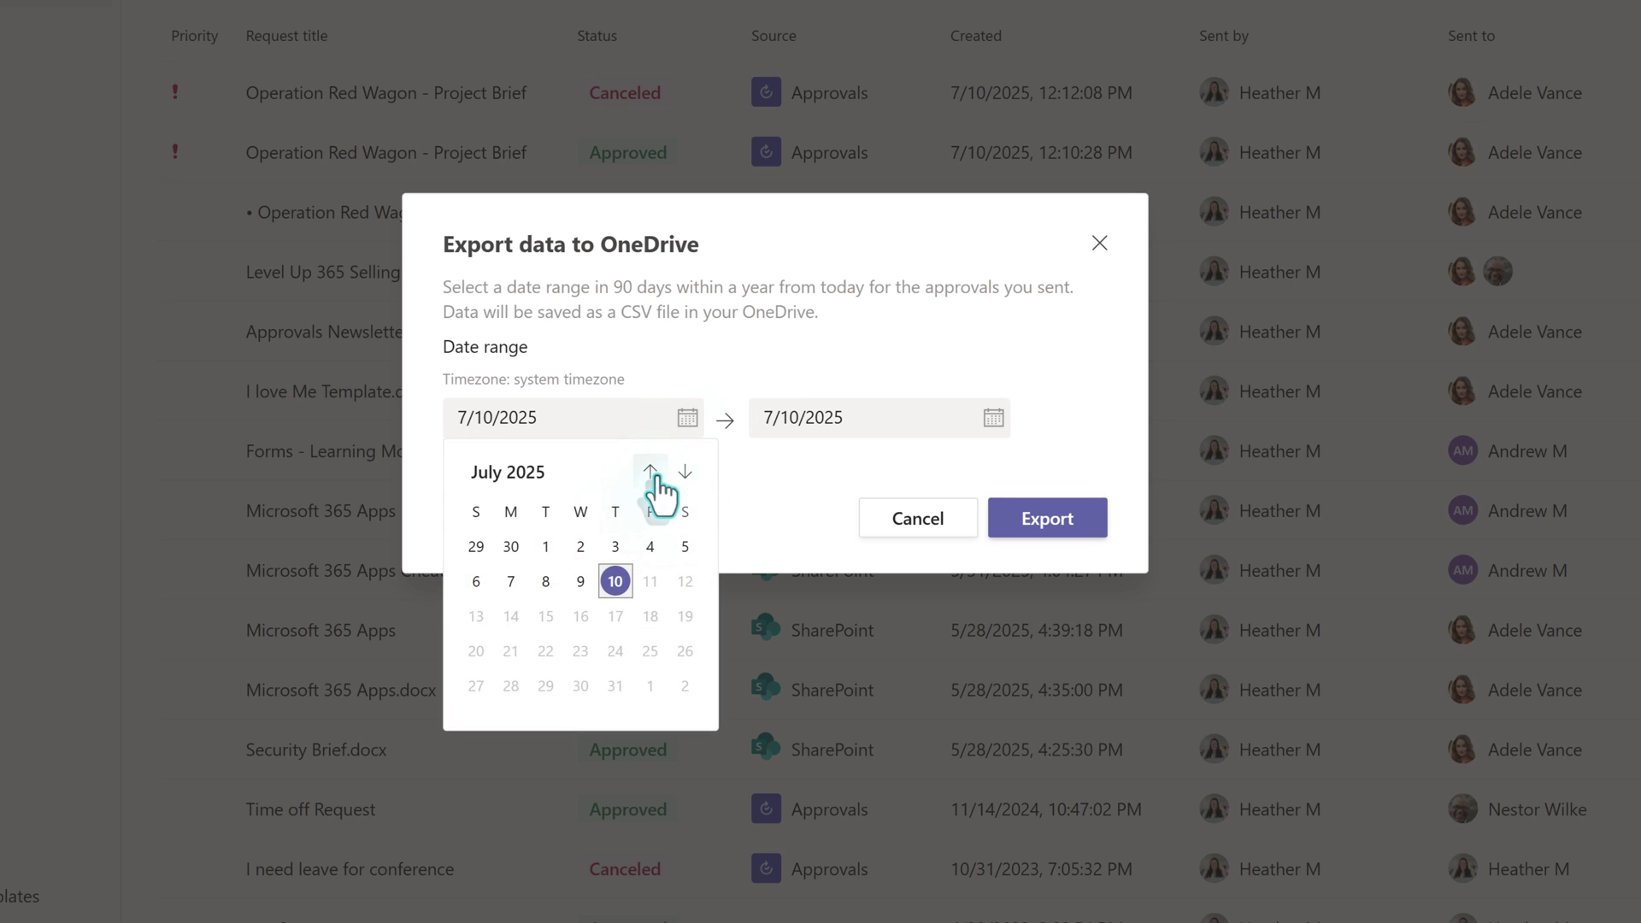
left_click(651, 473)
left_click(651, 473)
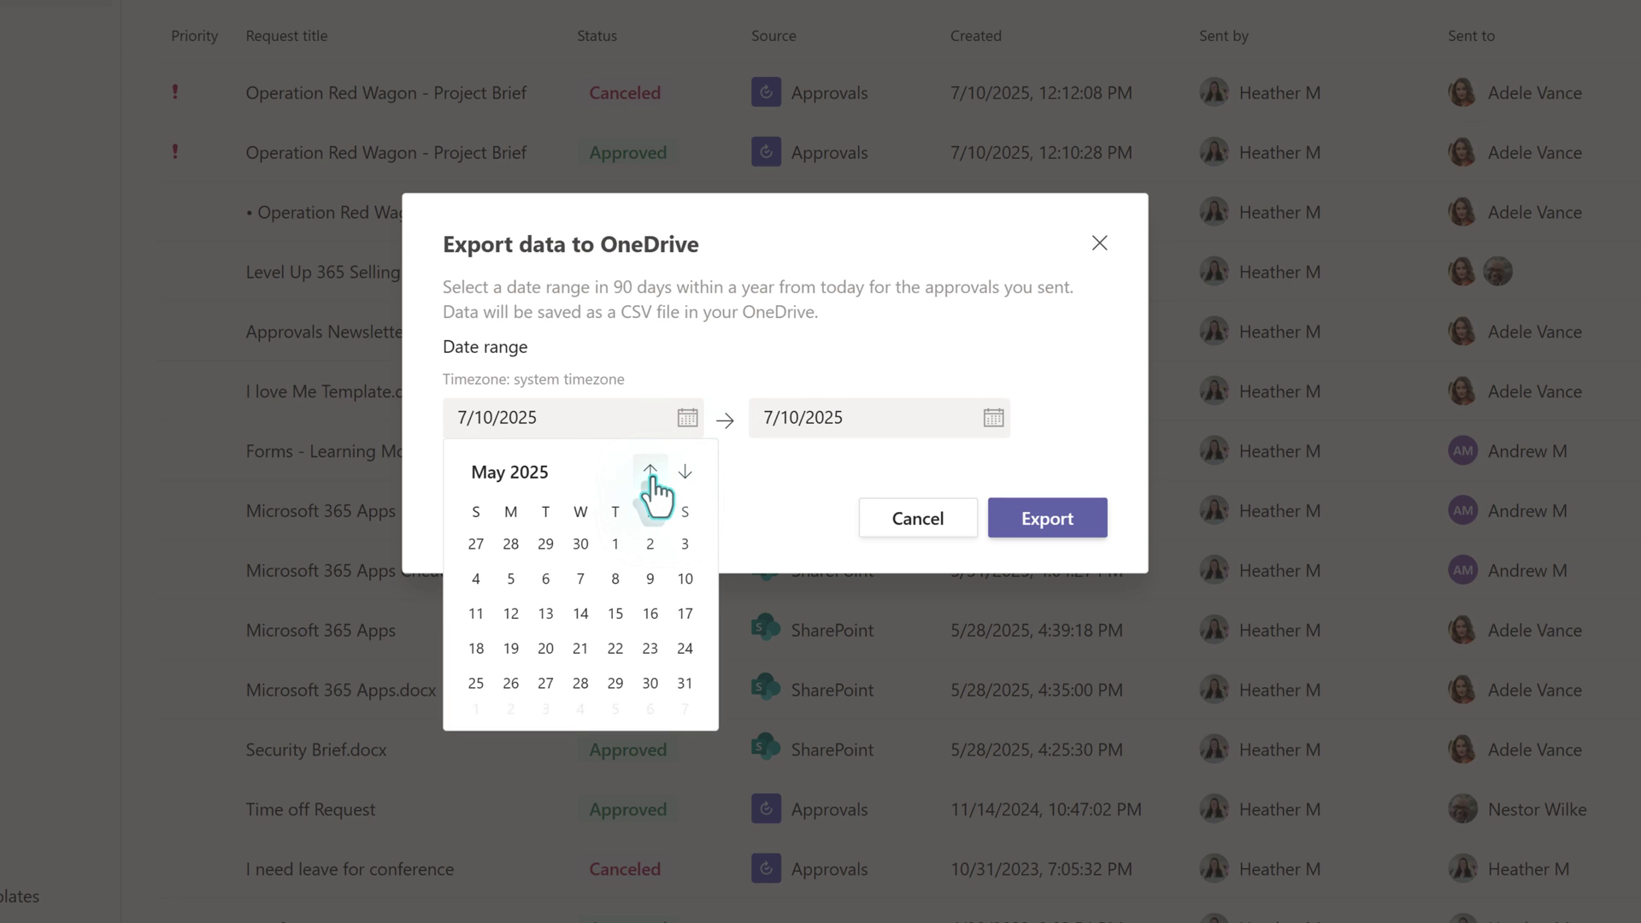
left_click(615, 547)
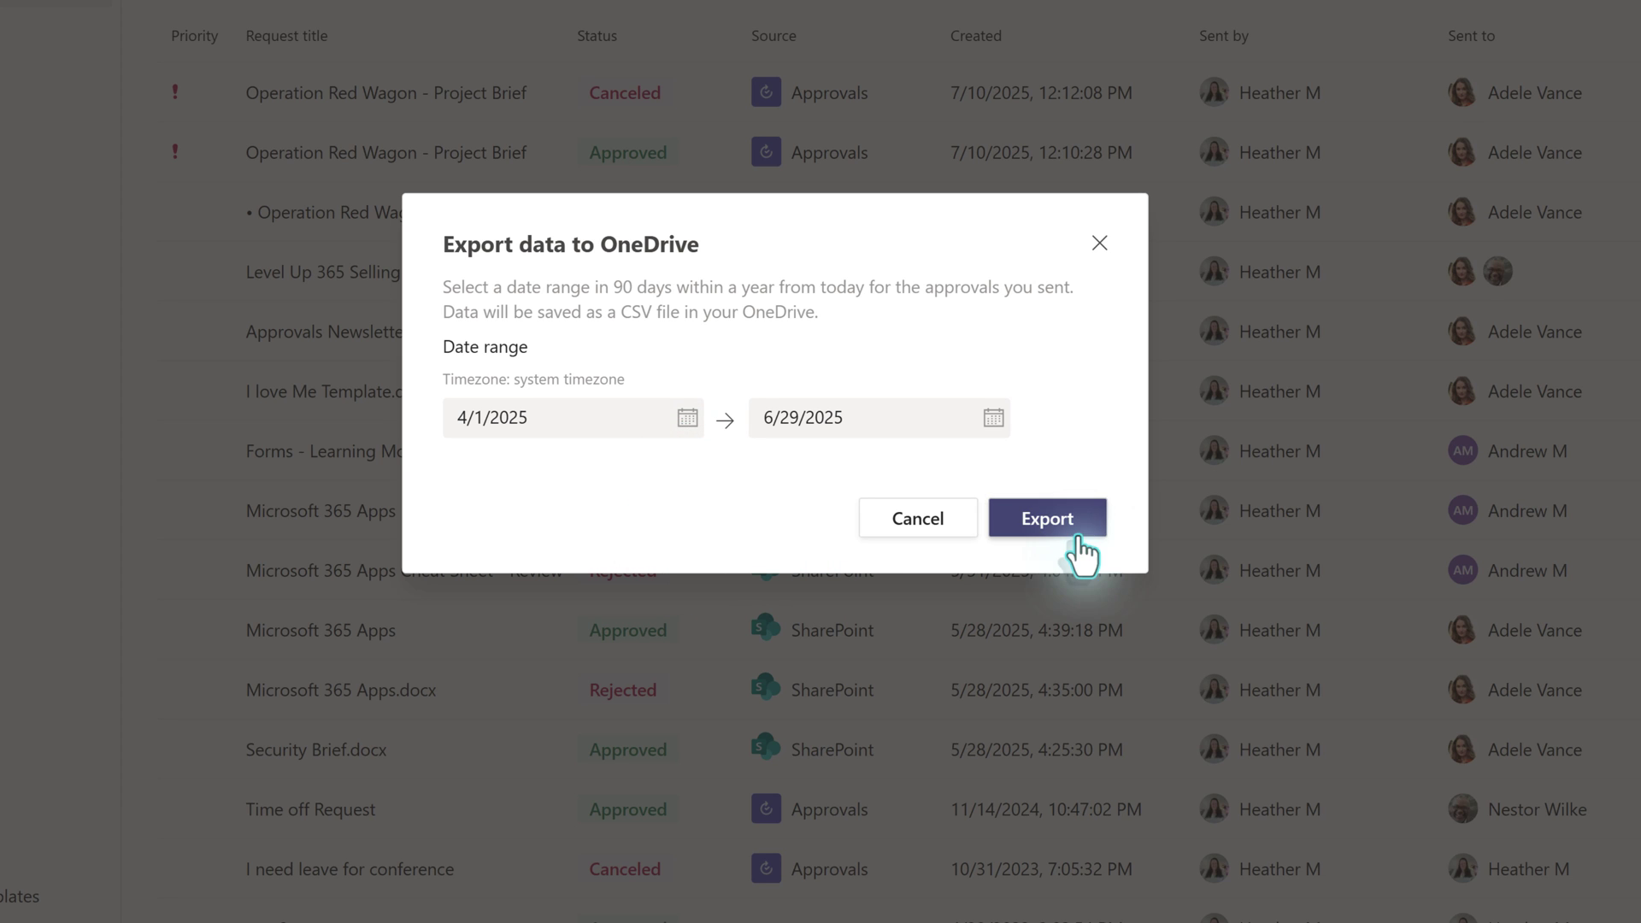
left_click(1051, 523)
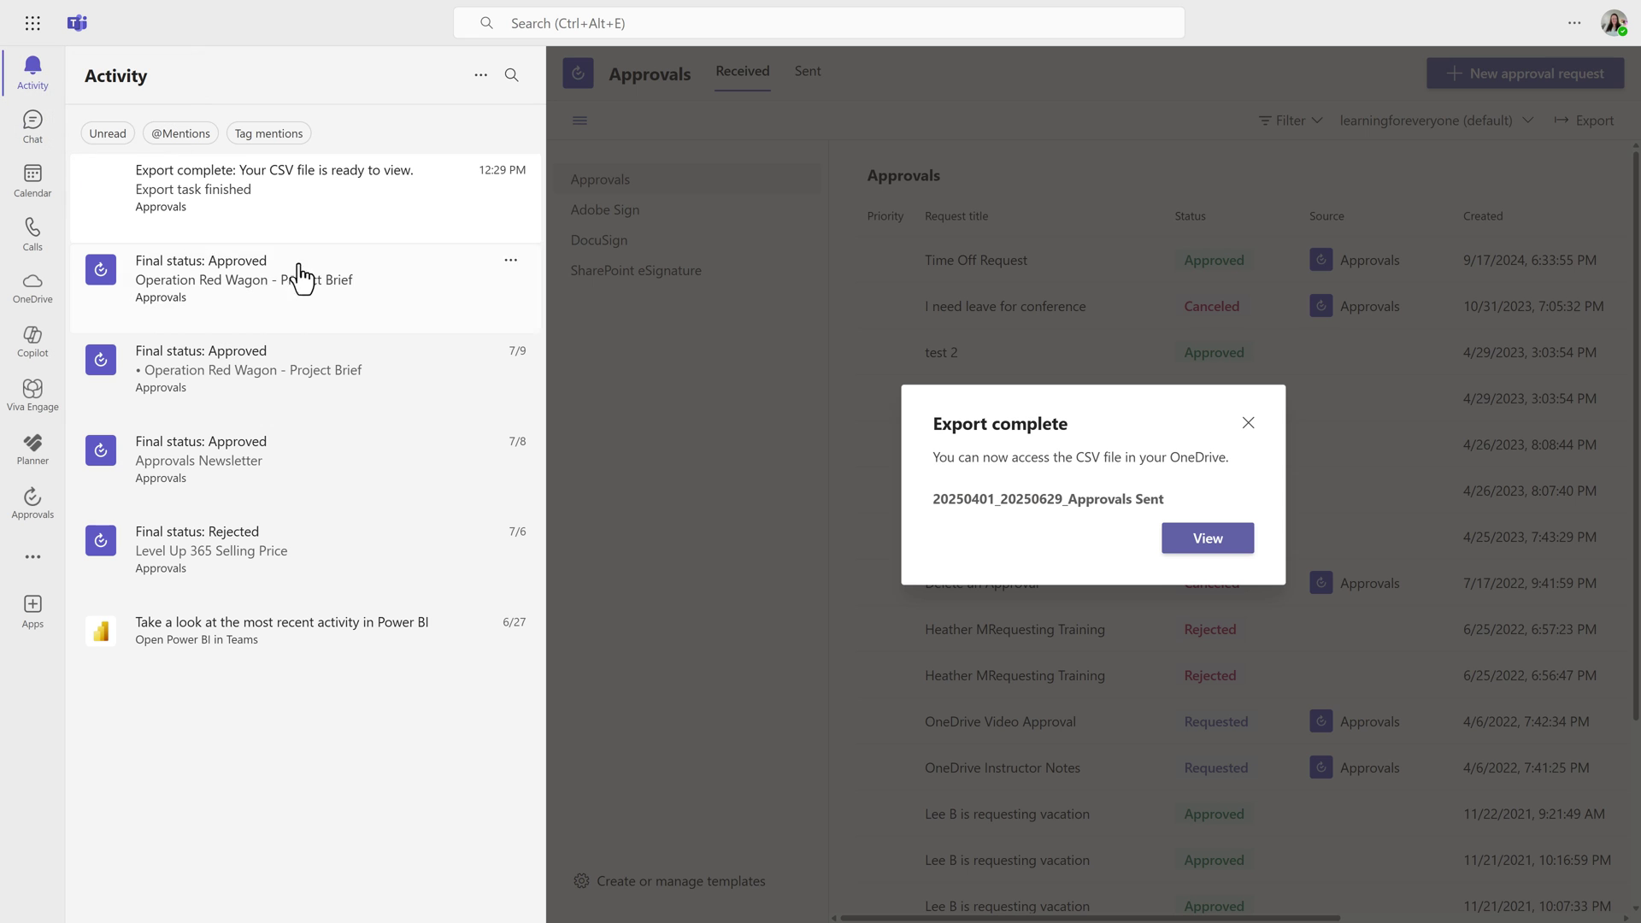
left_click(1219, 556)
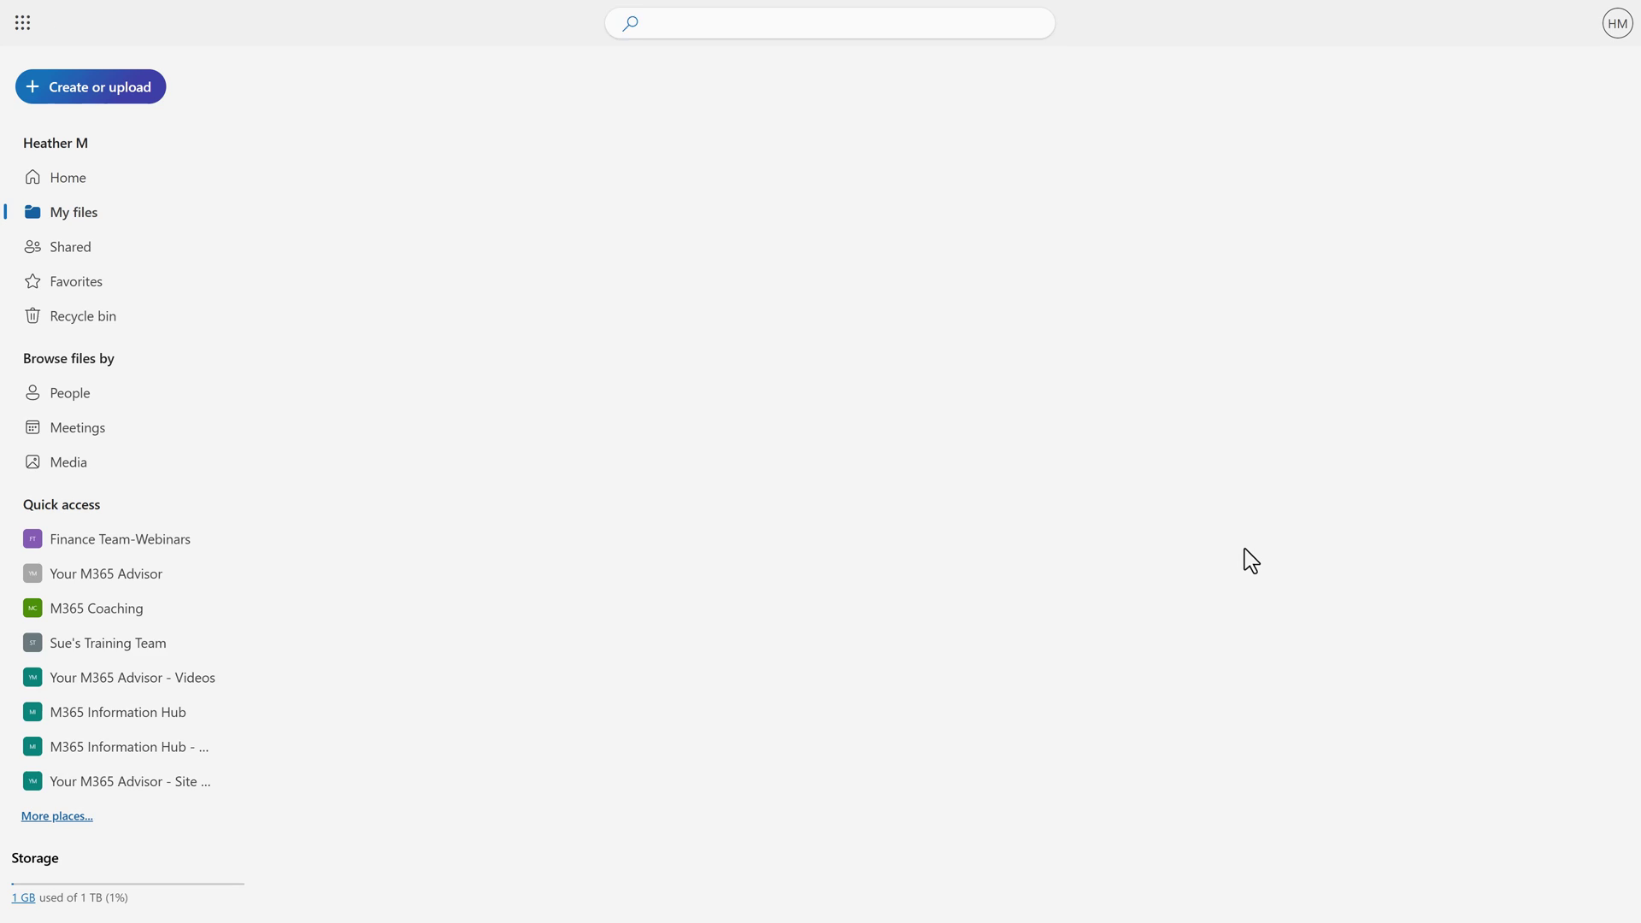